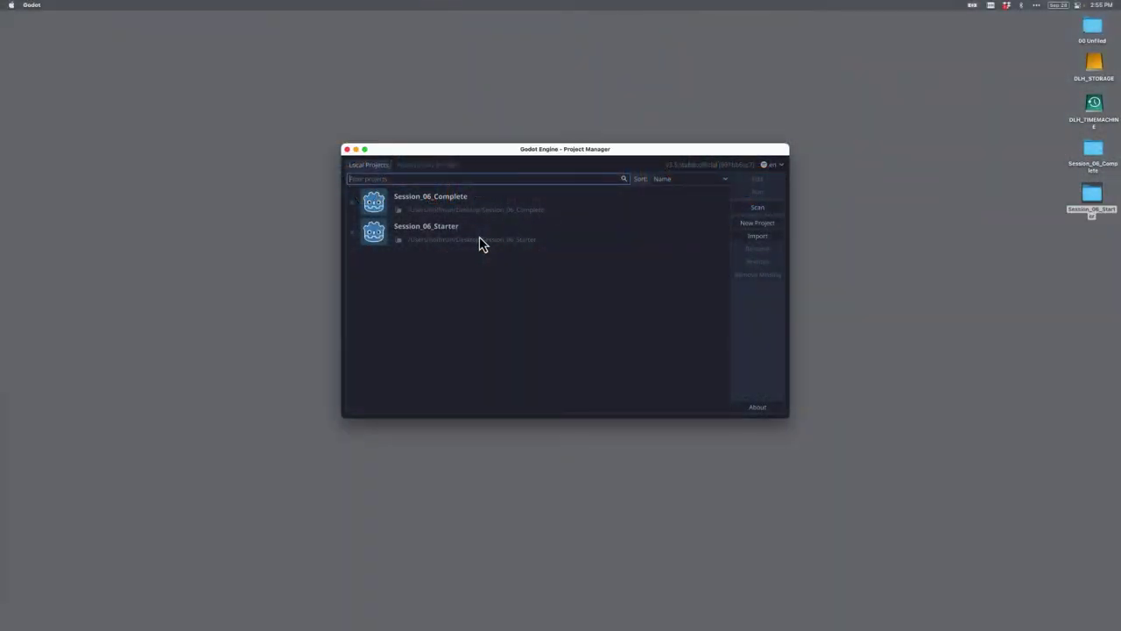
Open the Session_06 Starter project from the Project Manager and play it.
double_click(479, 243)
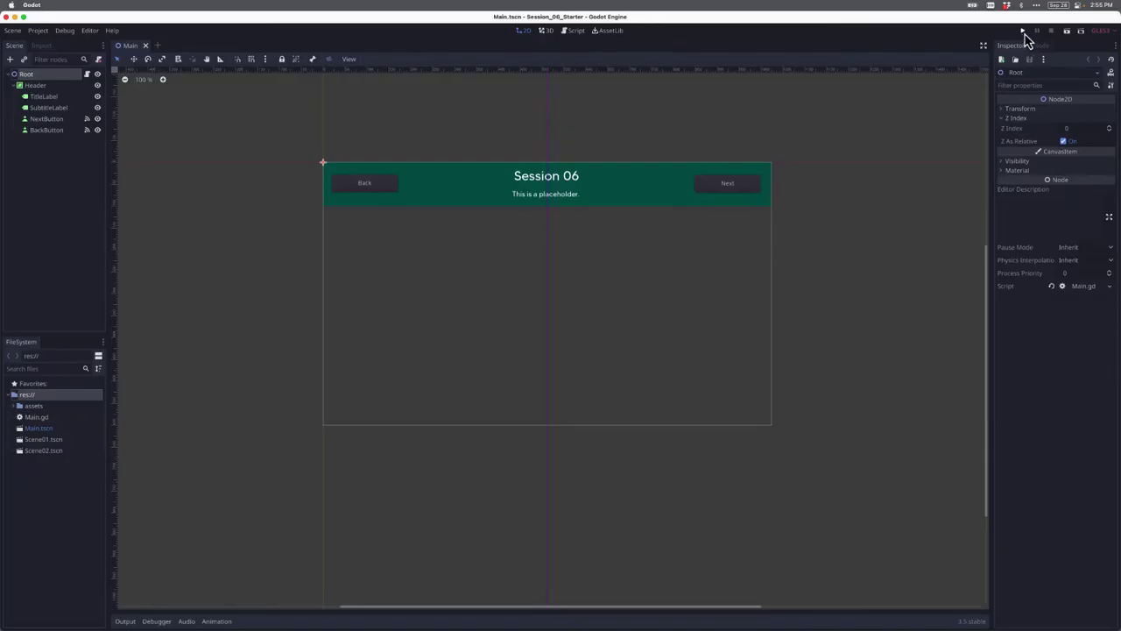
left_click(1022, 30)
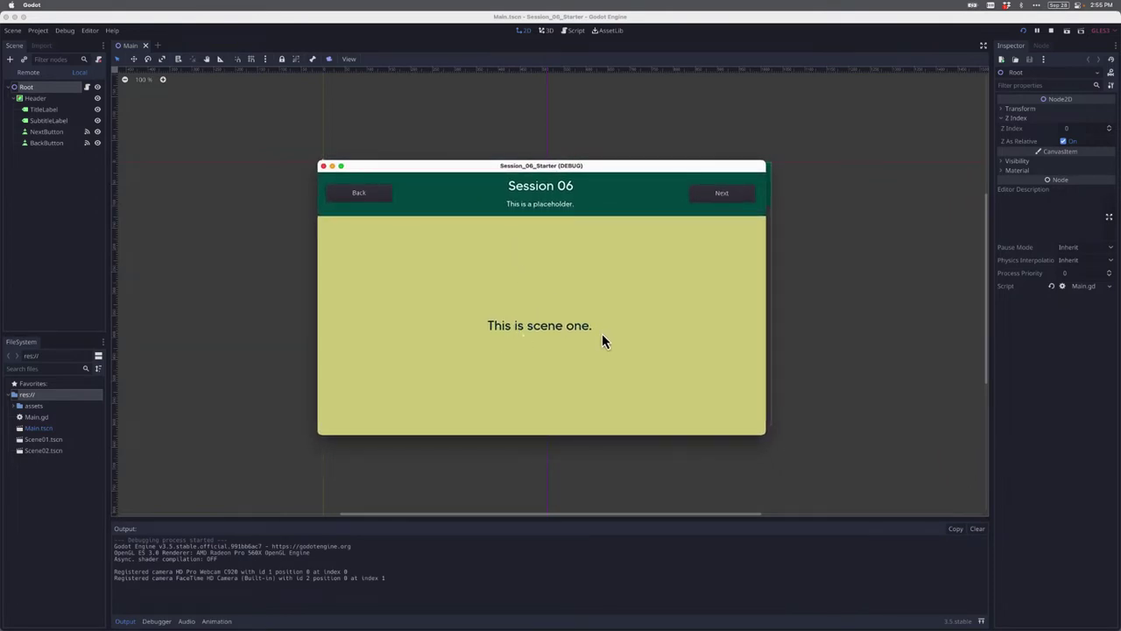
Go Next to scene two and Back to scene one, then close the running game.
left_click(716, 206)
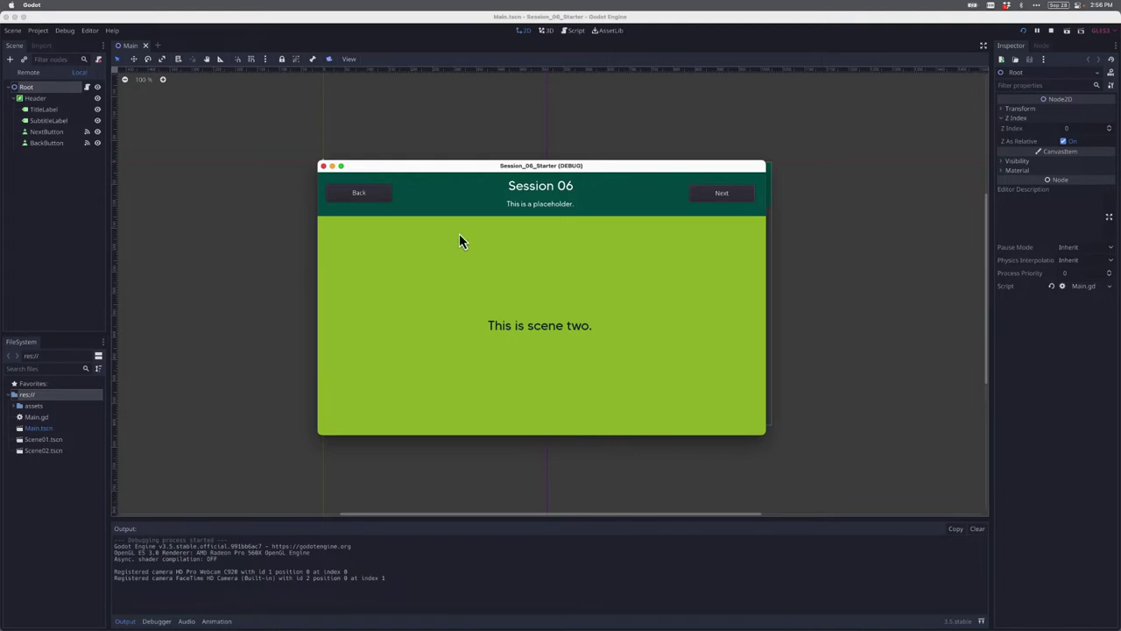
left_click(377, 201)
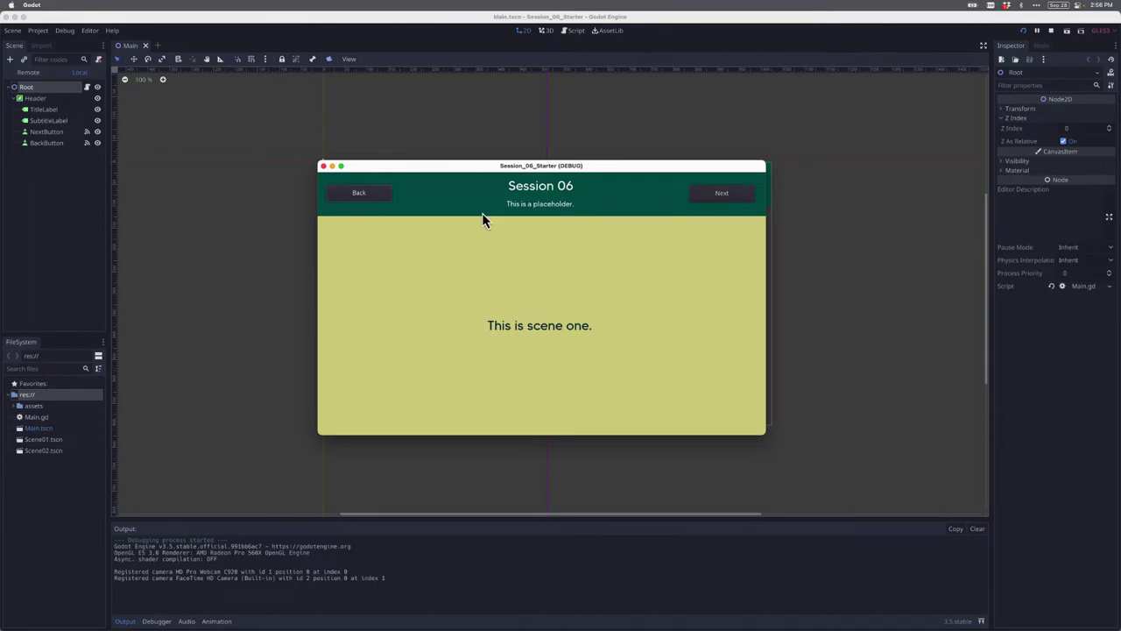
left_click(323, 166)
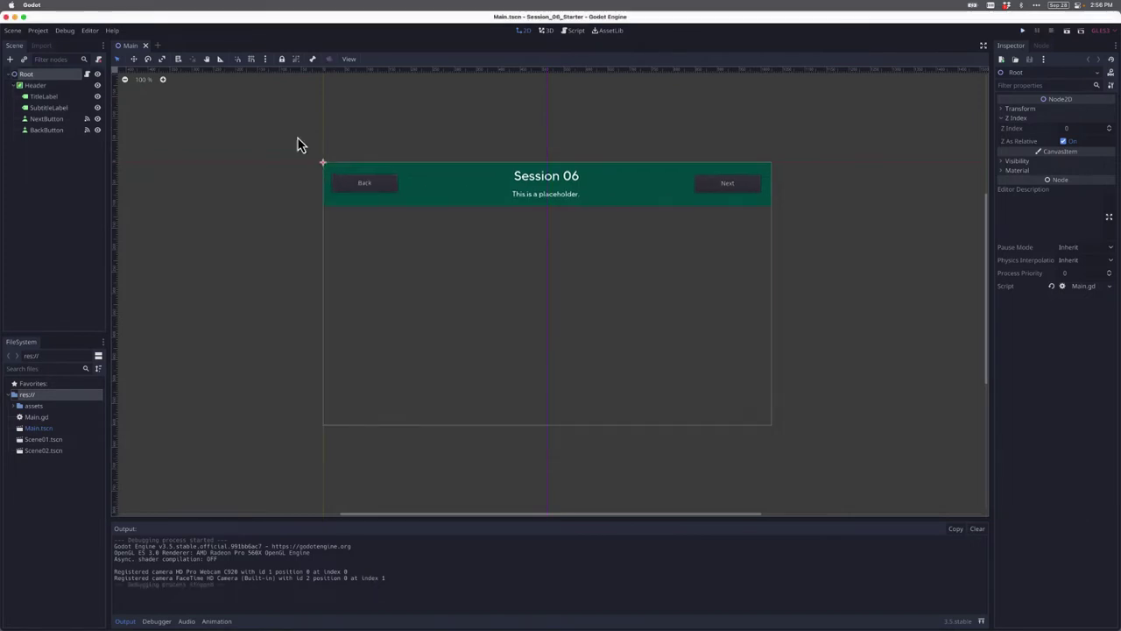
Open Root's Main.gd, review _ready and _load_scene_one, and add a line after add_child(scene01).
left_click(87, 74)
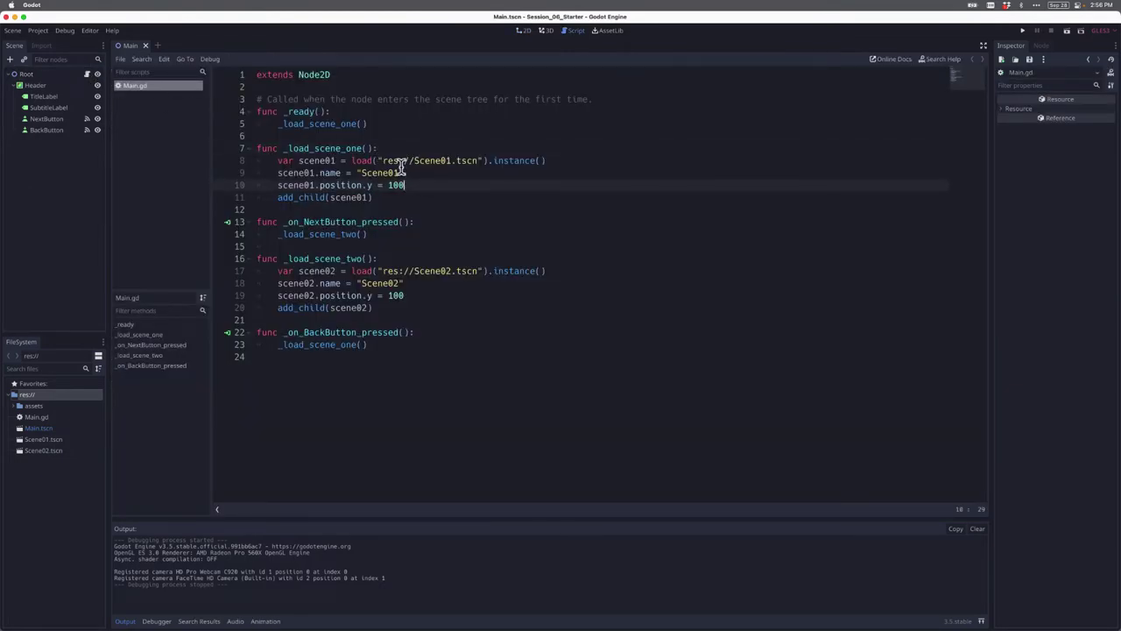
left_click(330, 112)
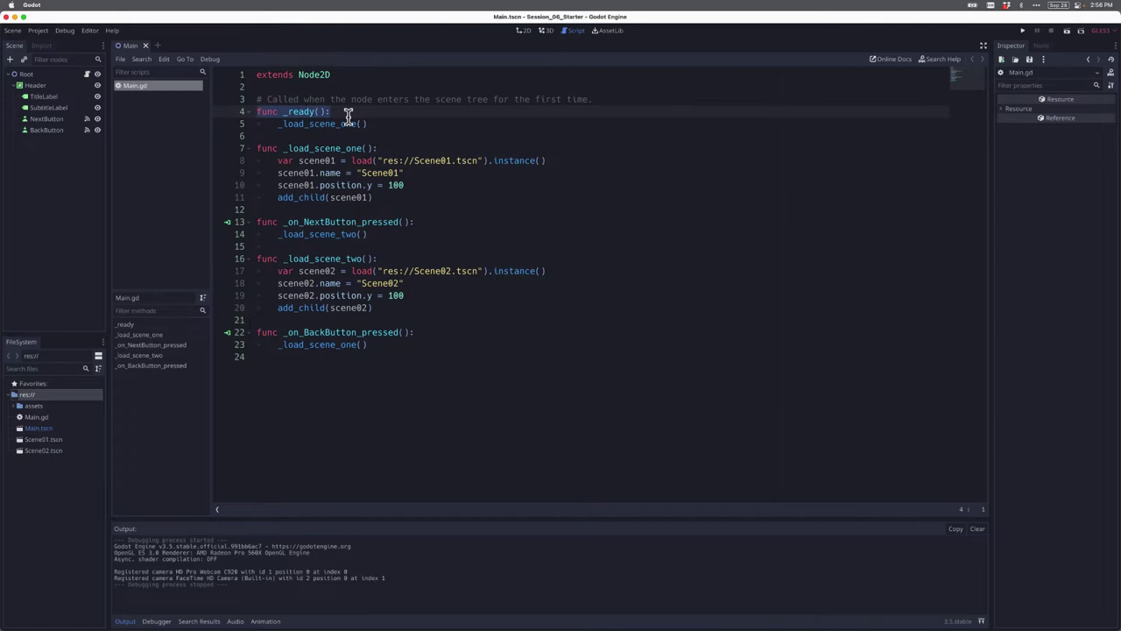
double_click(328, 123)
left_click(380, 123)
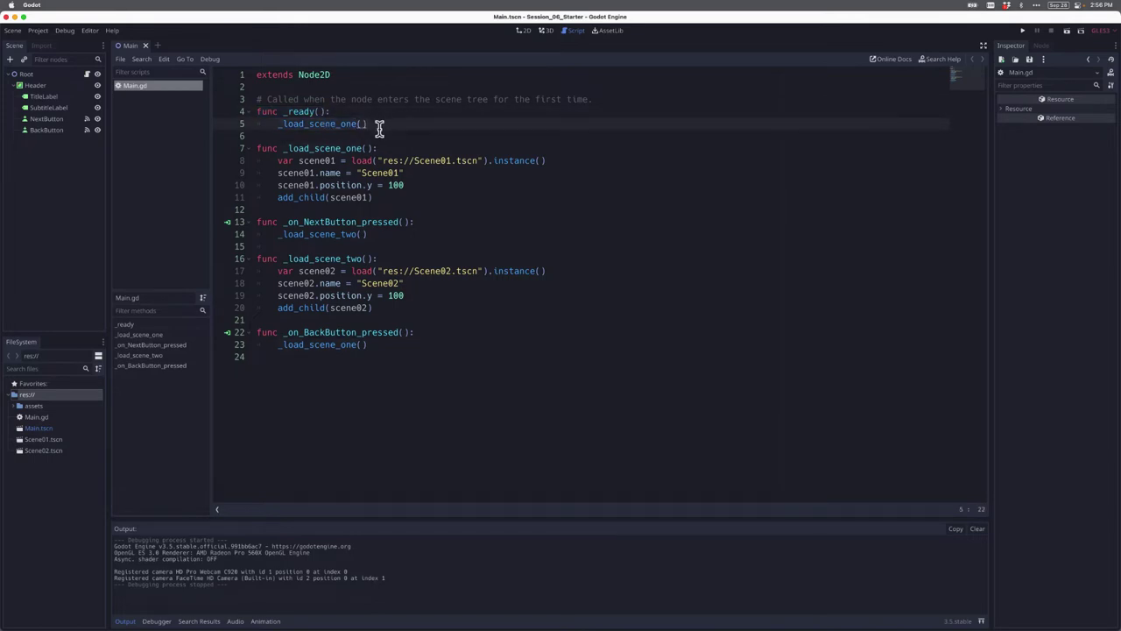
left_click_drag(376, 148, 280, 148)
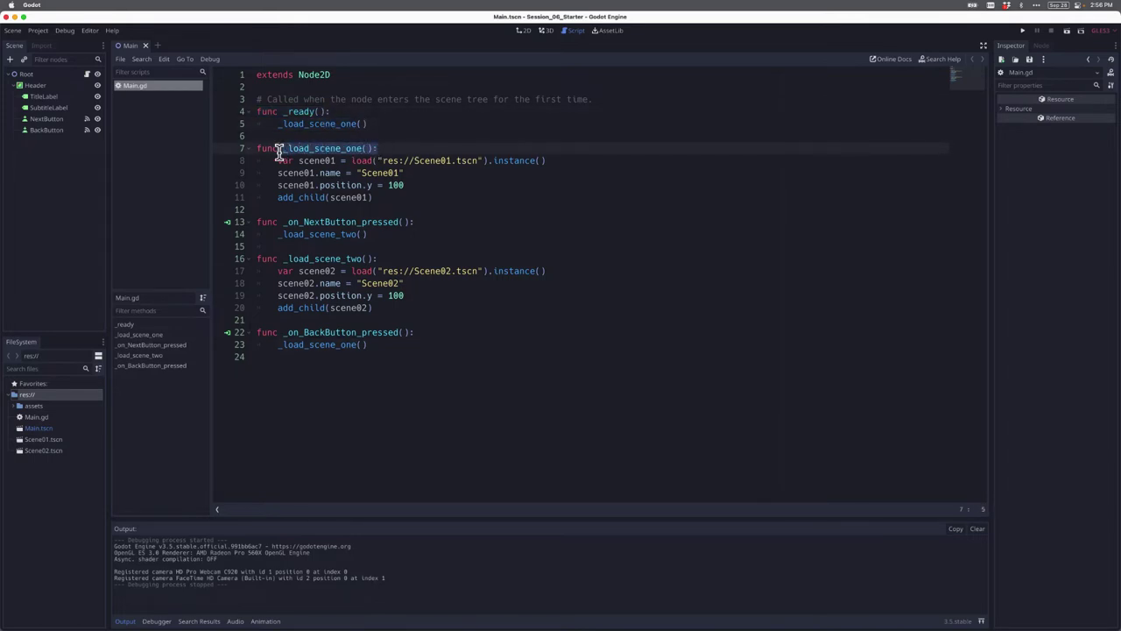
left_click_drag(381, 200, 252, 160)
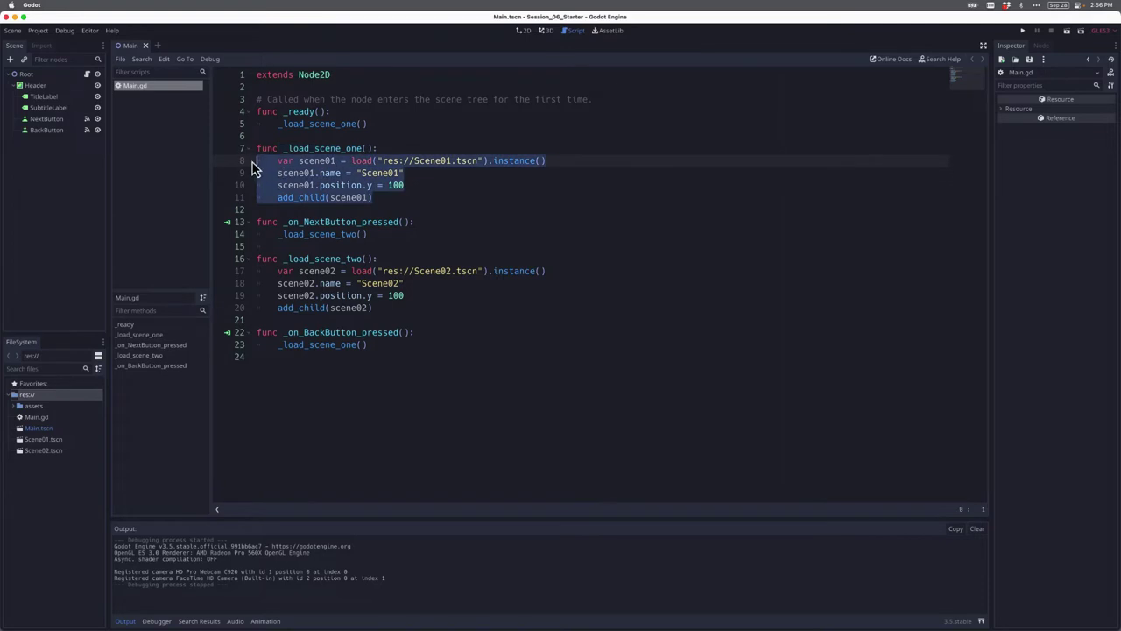
left_click(396, 200)
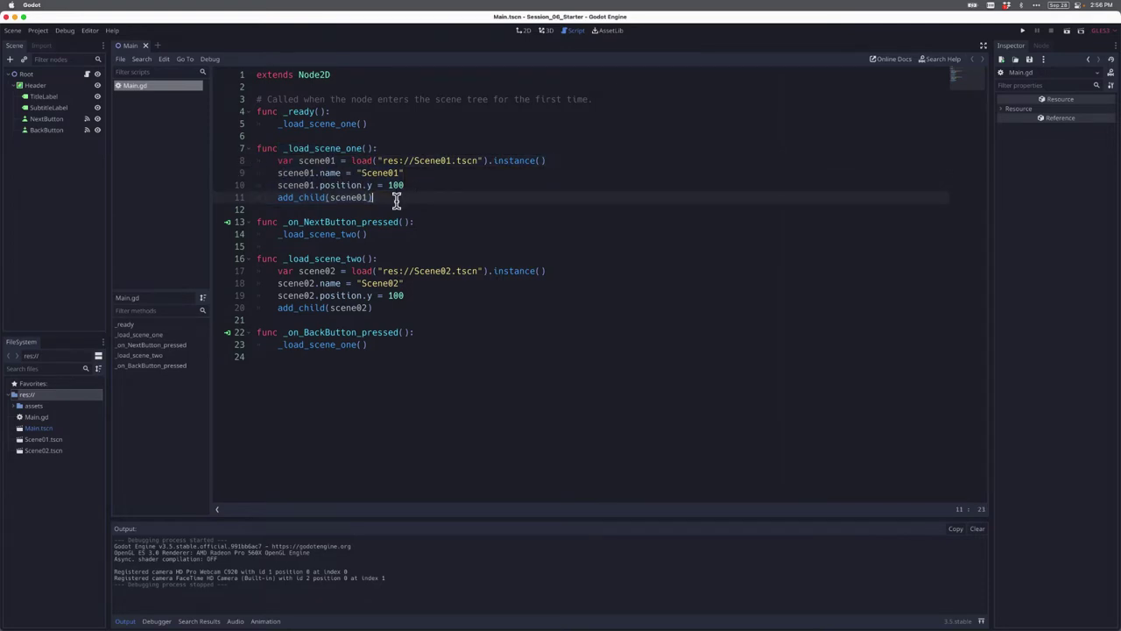
key("Return")
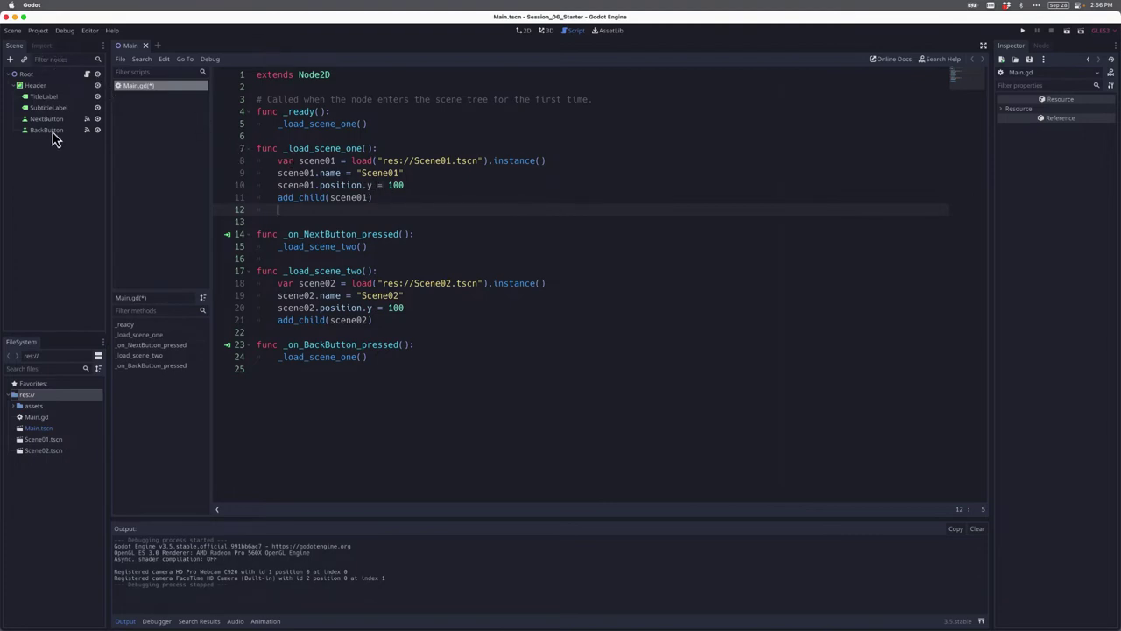
Drag BackButton into line 12 to insert $Header/BackButton and review the Root/Header hierarchy.
left_click(49, 131)
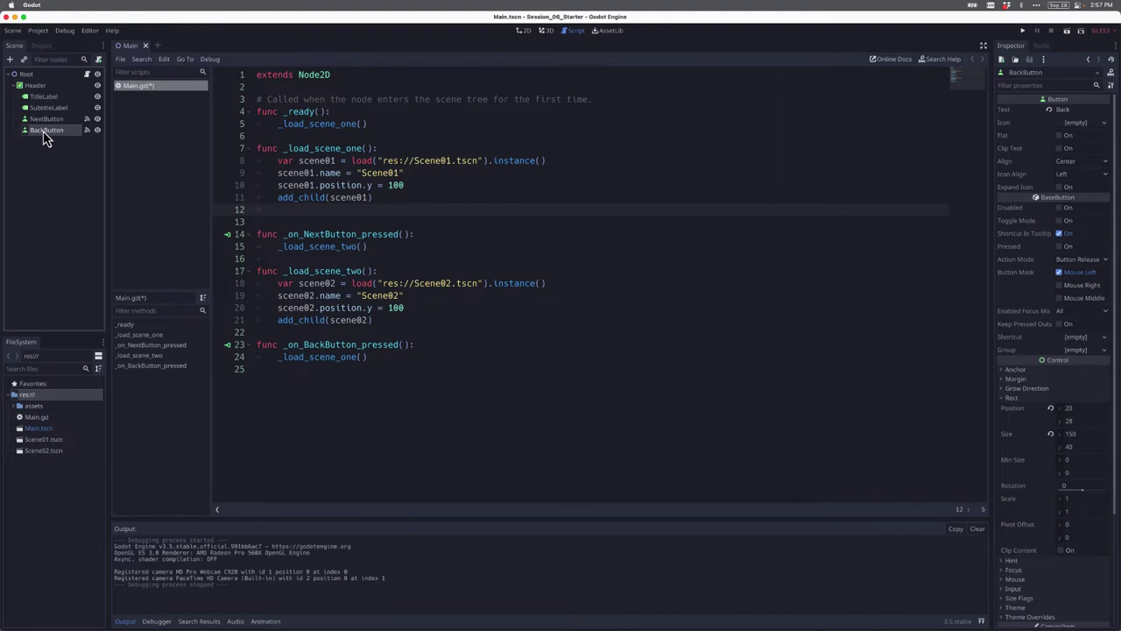
mouse_move(45, 132)
left_mouse_down()
mouse_move(293, 197)
mouse_move(280, 212)
left_mouse_up()
left_click(296, 229)
double_click(301, 211)
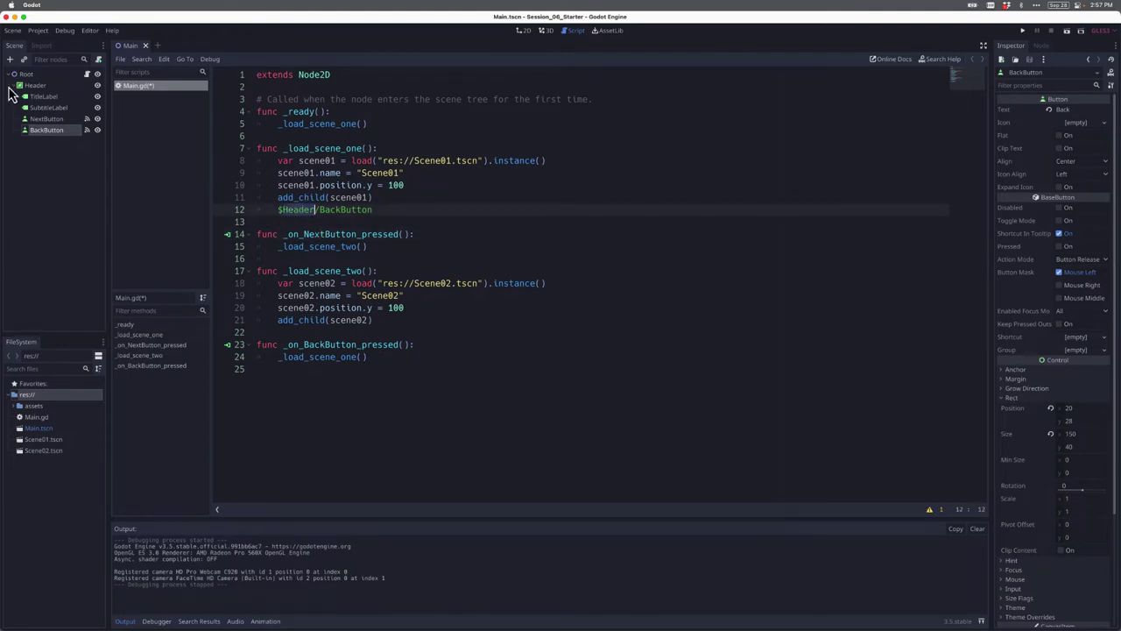
left_click(18, 87)
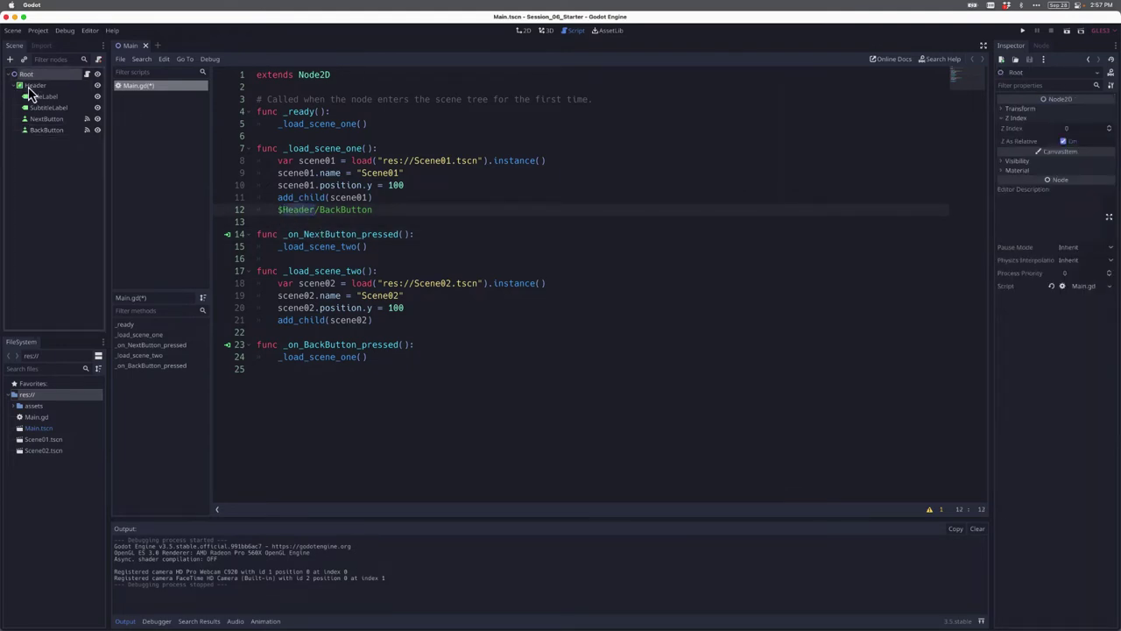
left_click(31, 86)
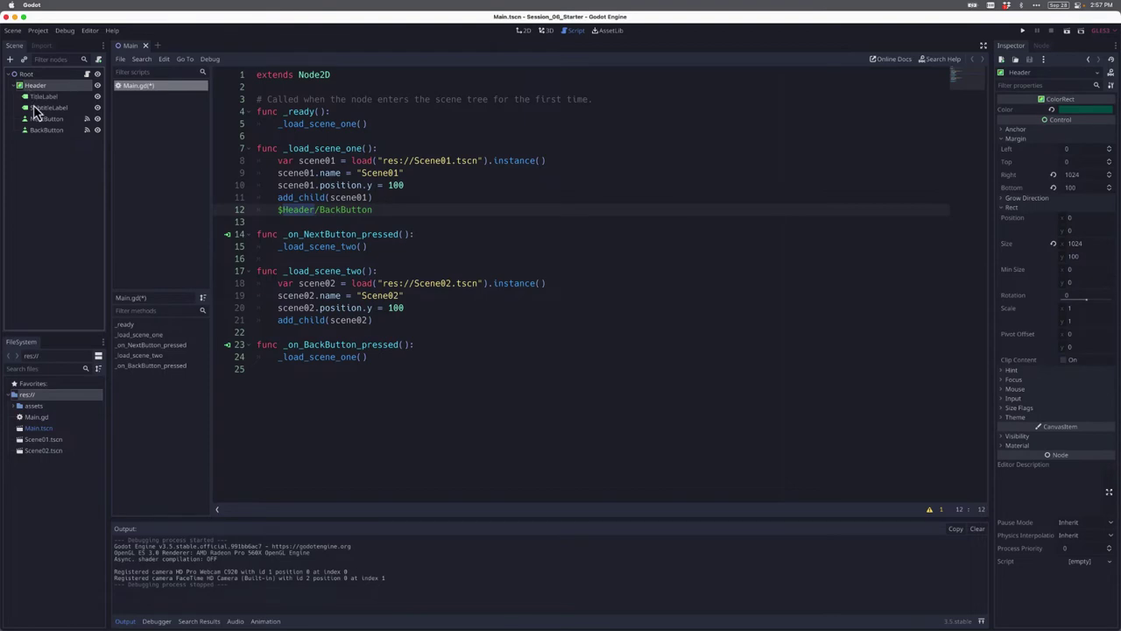
left_click(40, 129)
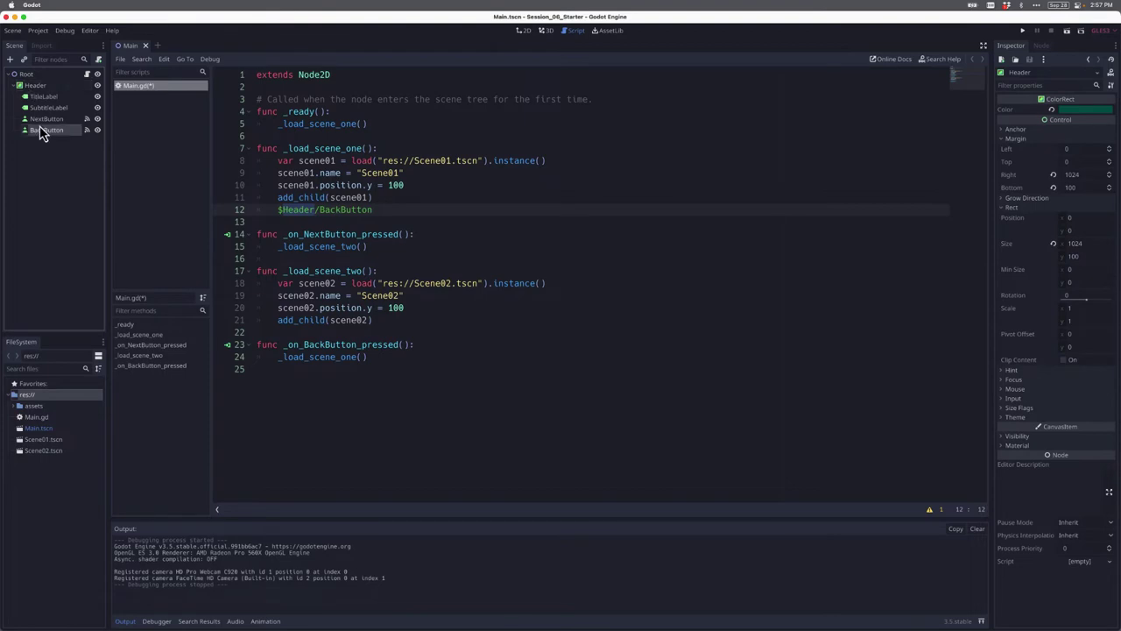
Complete line 12 as $Header/BackButton.disabled = true and save the script.
left_click(280, 209)
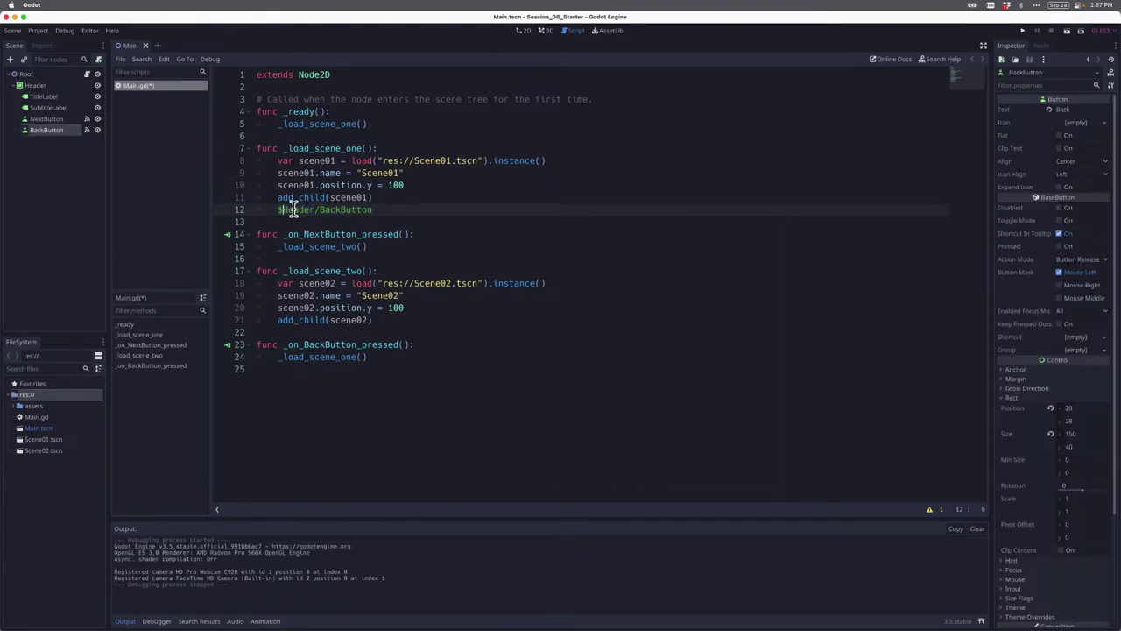
left_click_drag(299, 210, 372, 211)
left_click(372, 211)
type(".")
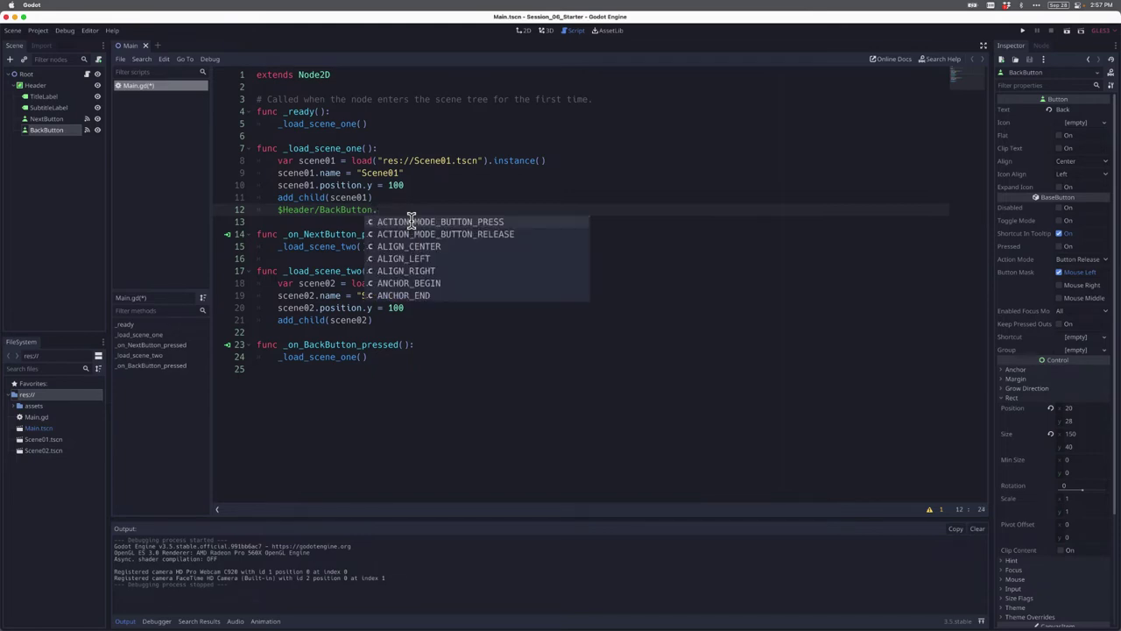
type("disabl")
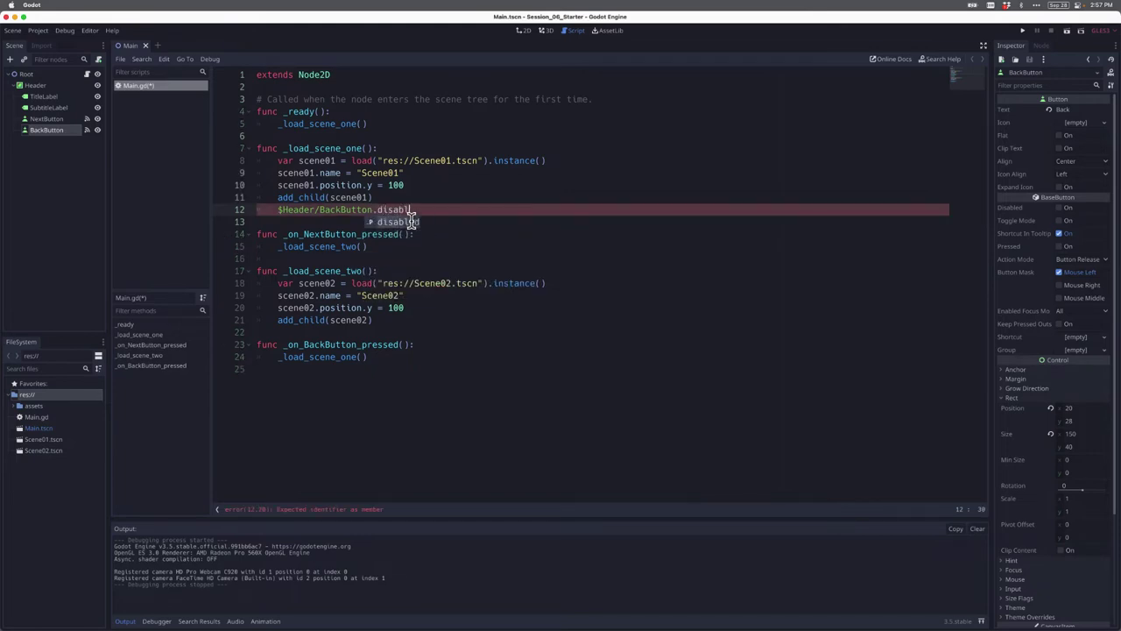
type("ed = tru")
type("e")
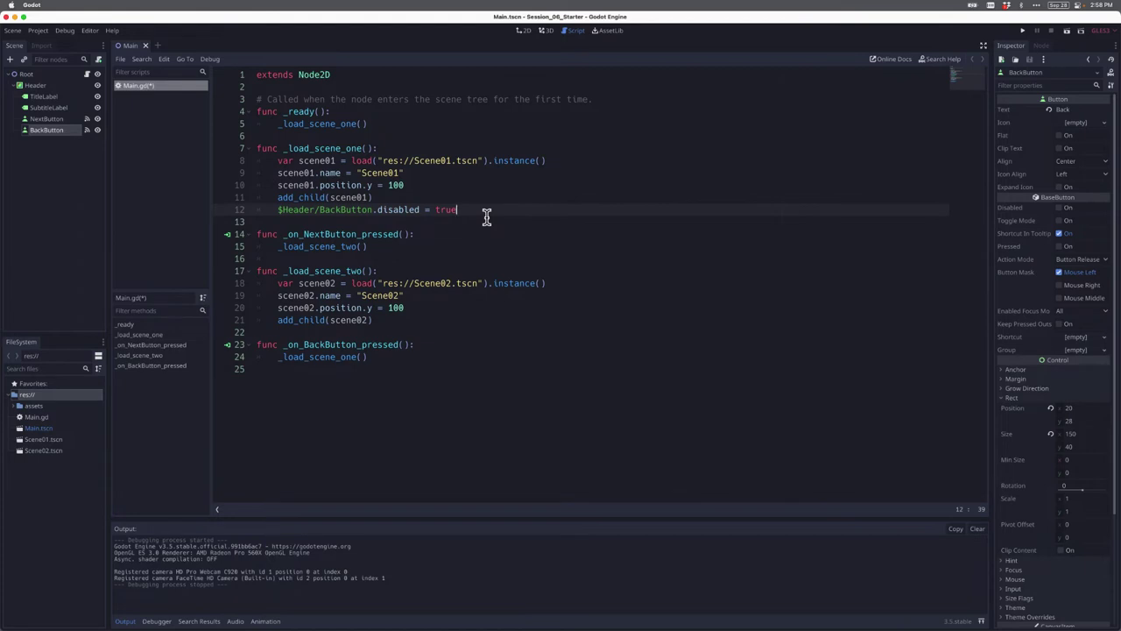
key("super+s")
Run the game to check scene one's Back button is greyed out.
left_click(1023, 33)
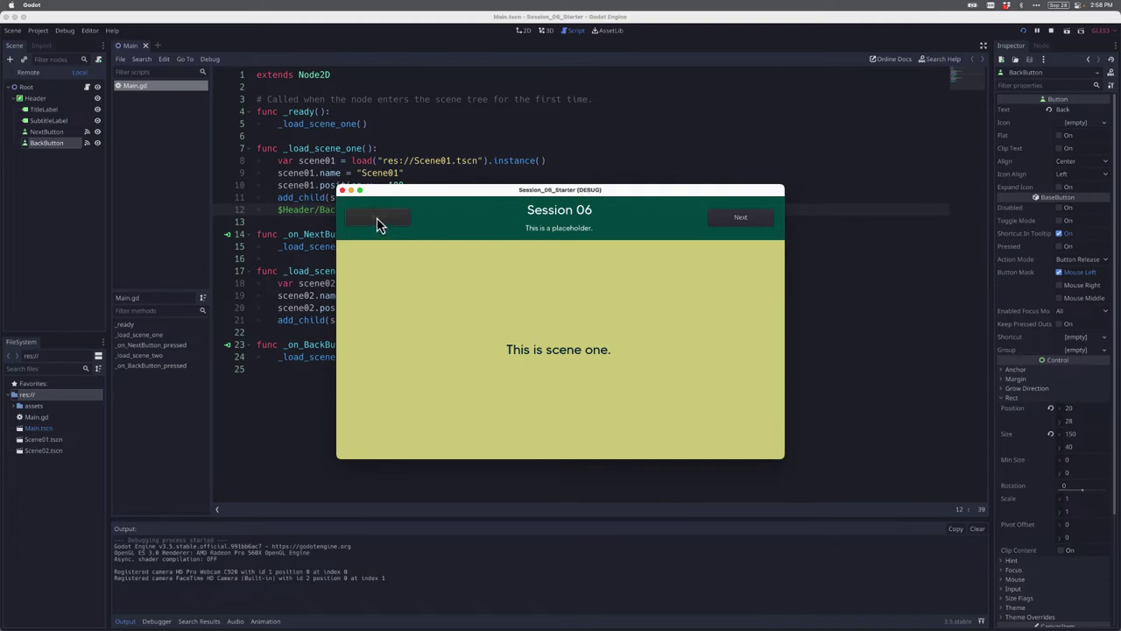
Change line 12 to $Header/BackButton.visible = false, save, and rerun the game.
left_click(341, 191)
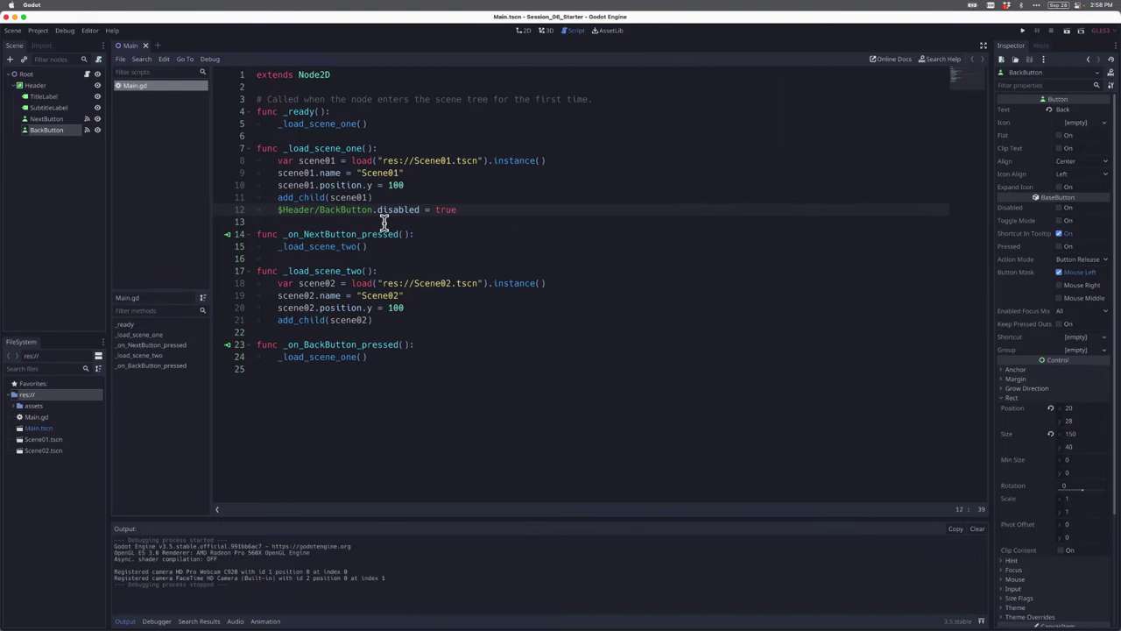
double_click(389, 210)
key("BackSpace")
type("visi")
key("Return")
key("shift+alt+Left")
type("false")
key("ctrl+s")
left_click(1021, 32)
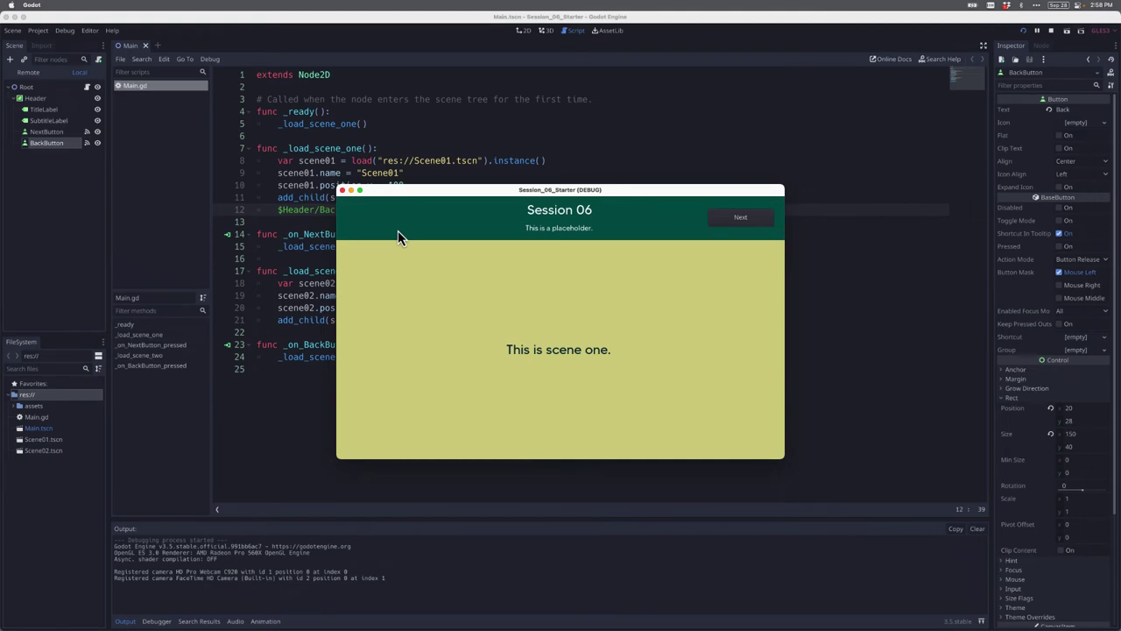
Revert line 12 to BackButton.disabled = true, rerun the game, and advance to scene two.
left_click(342, 190)
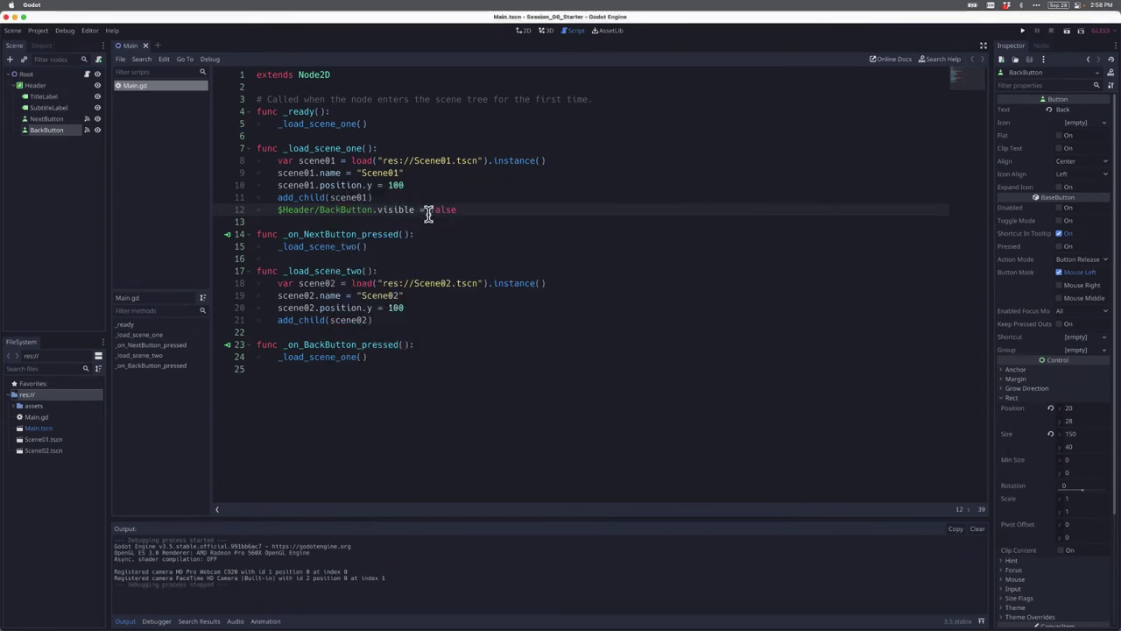
double_click(403, 208)
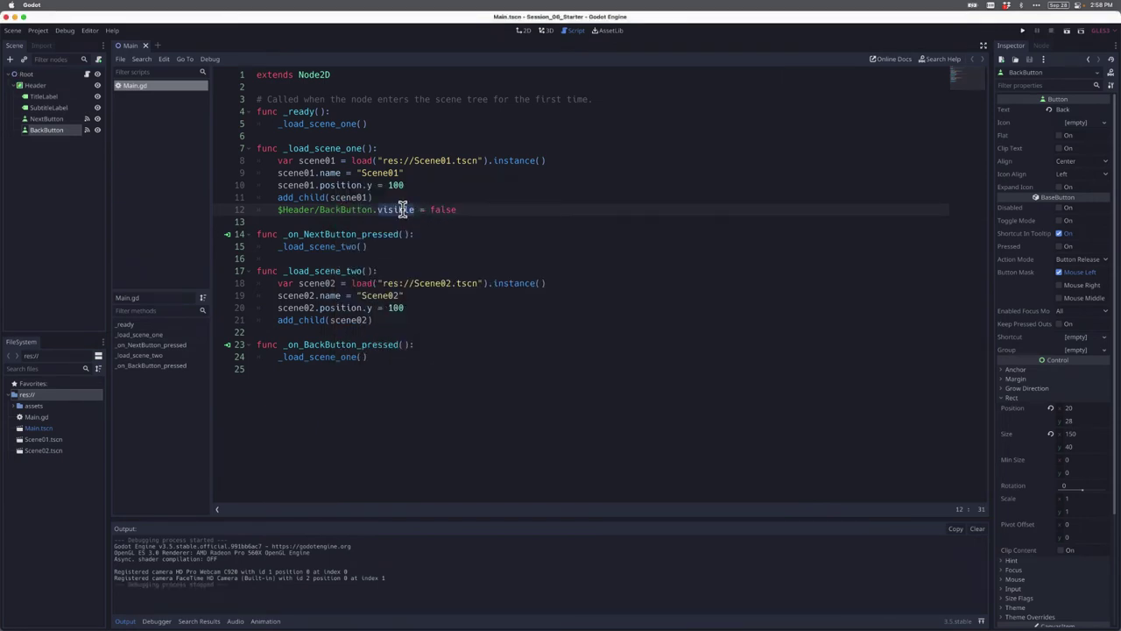
type("disa")
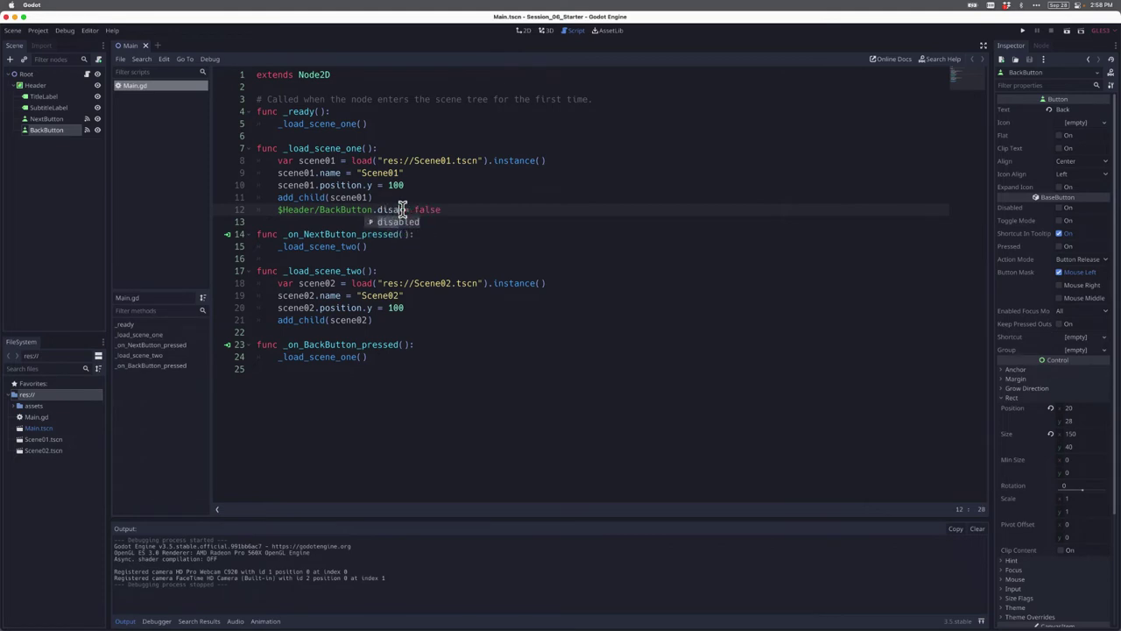
type("ble")
key("Return")
key("End")
key("ctrl+shift+Left")
type("true")
left_click(1021, 33)
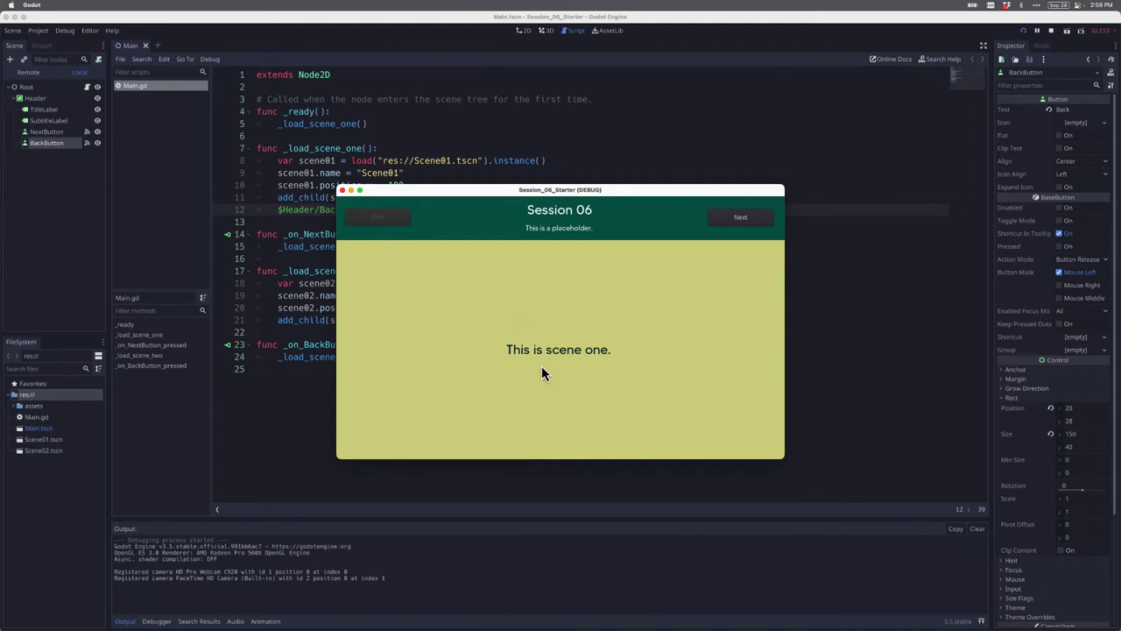
left_click(741, 220)
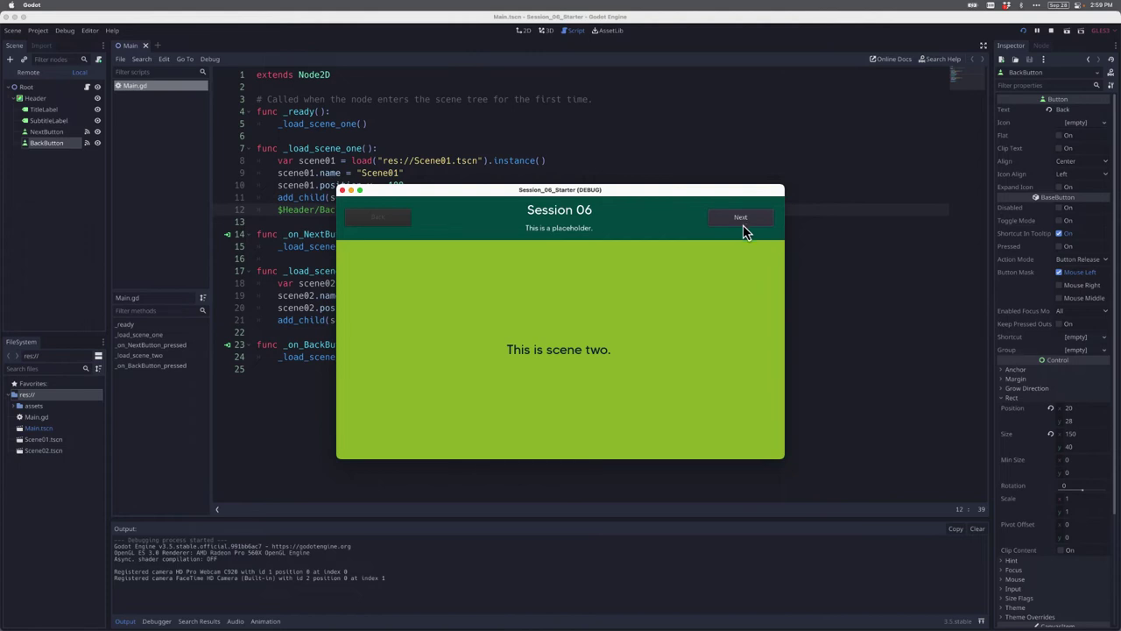
Stop the game and add a new line after add_child(scene02) in _load_scene_two.
key("super+q")
left_click(415, 222)
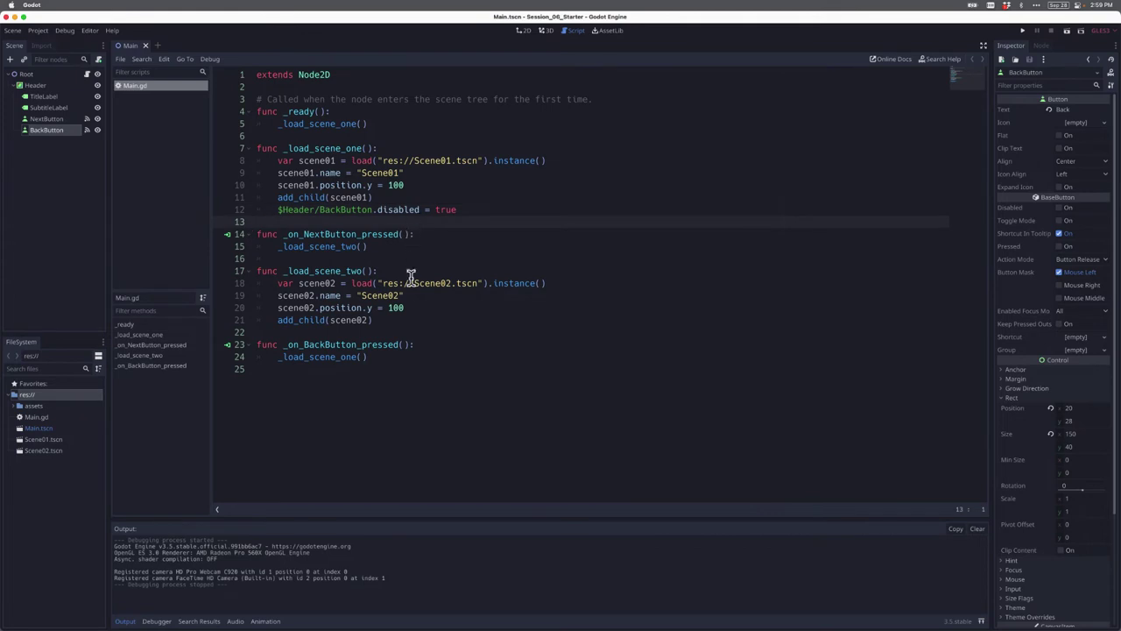
left_click(408, 321)
double_click(338, 270)
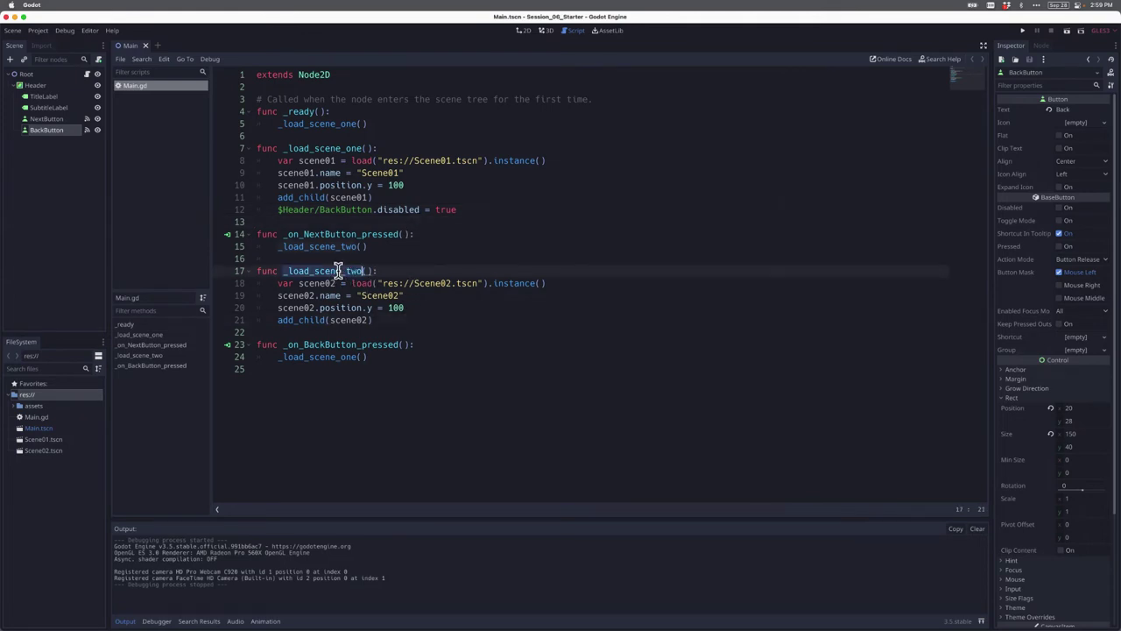
left_click(386, 320)
key("Return")
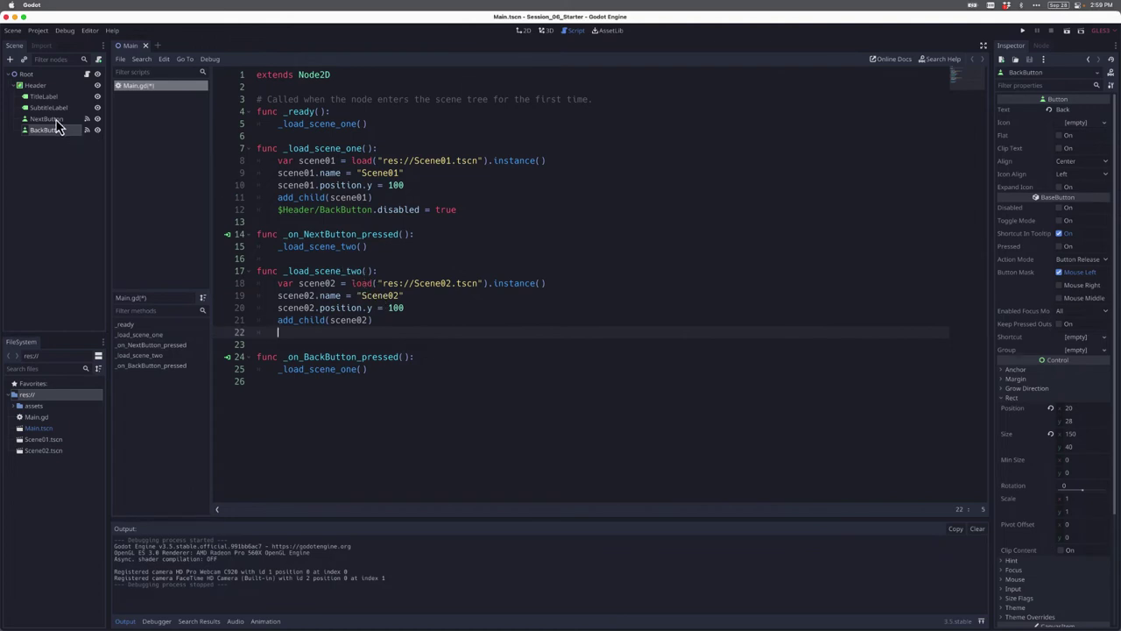
Insert $Header/NextButton.disabled = true on line 22 and save the script.
left_click(56, 120)
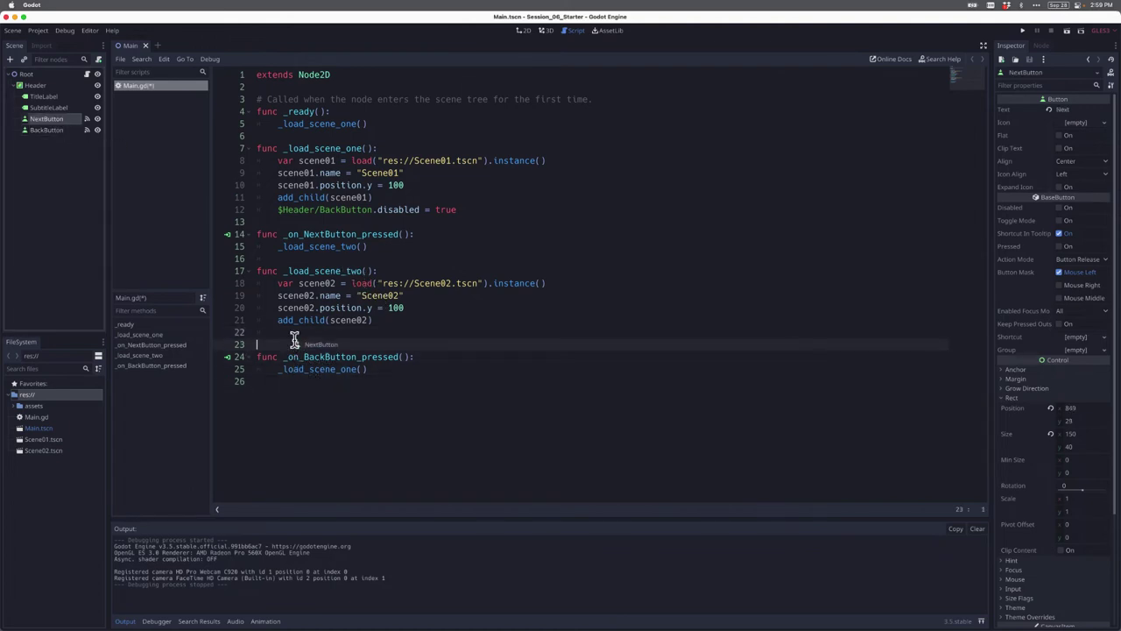
left_click_drag(56, 127, 289, 332)
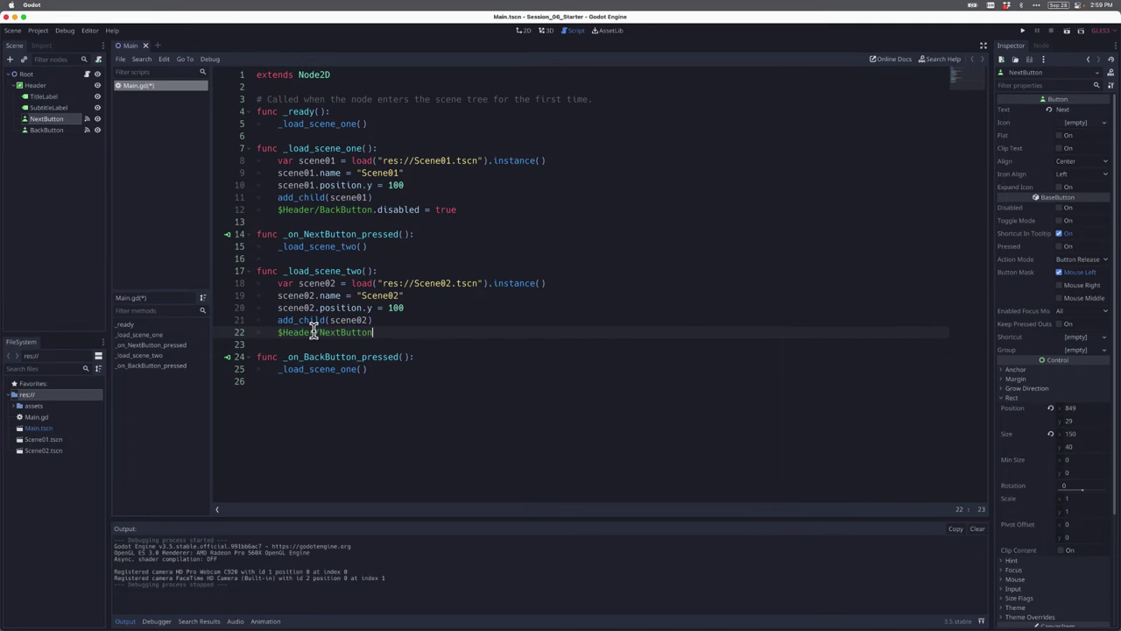
left_click(310, 333)
double_click(338, 332)
left_click(385, 332)
type("disabled")
type(" = true")
key("ctrl+s")
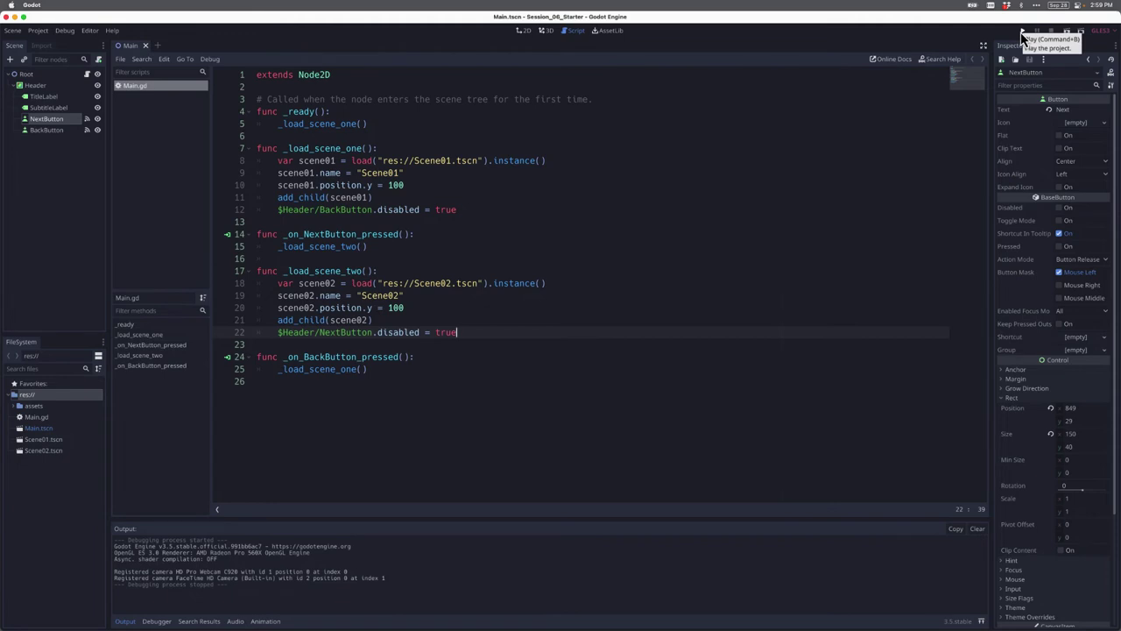
Rerun the game and advance to scene two, where Next and Back are greyed out.
left_click(1022, 35)
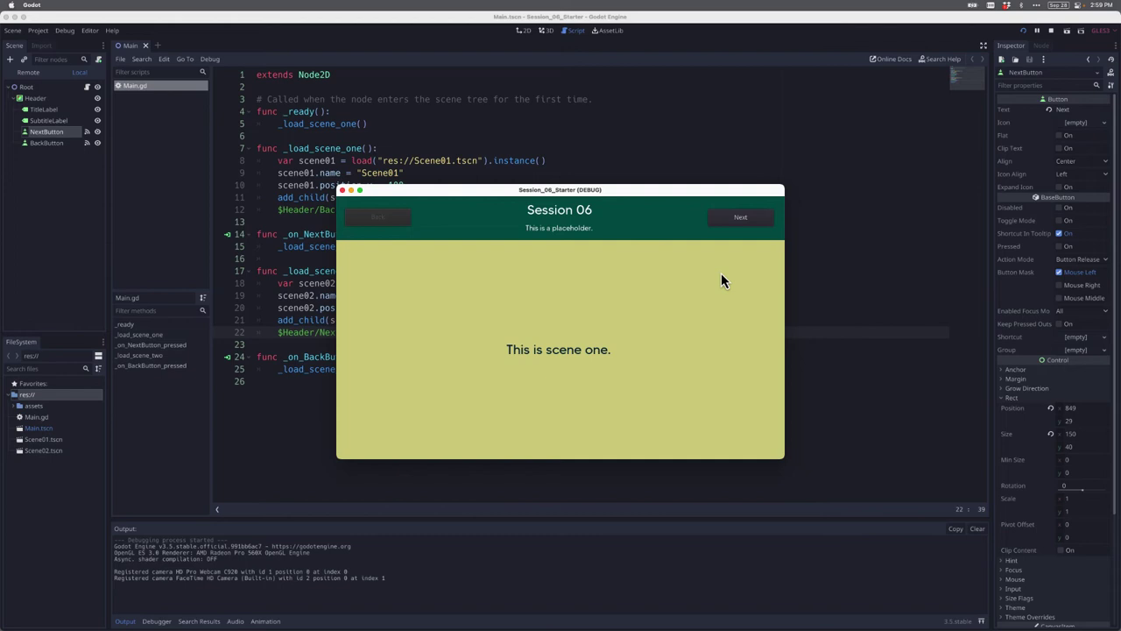
left_click(738, 226)
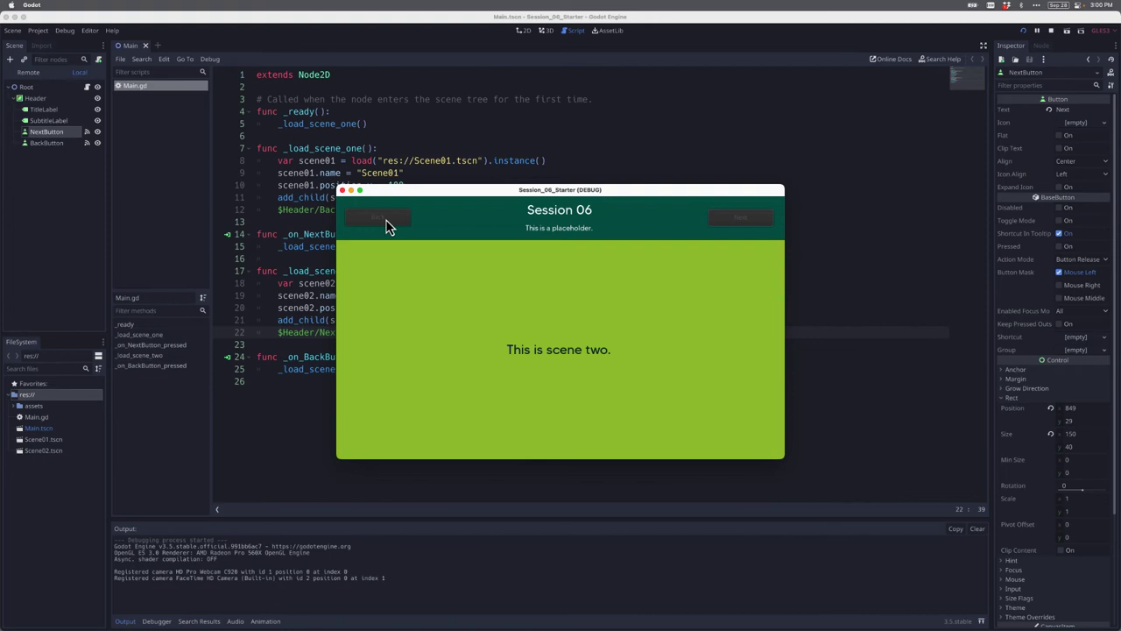
Close the game and review the body of _load_scene_two.
left_click(341, 190)
left_click(435, 245)
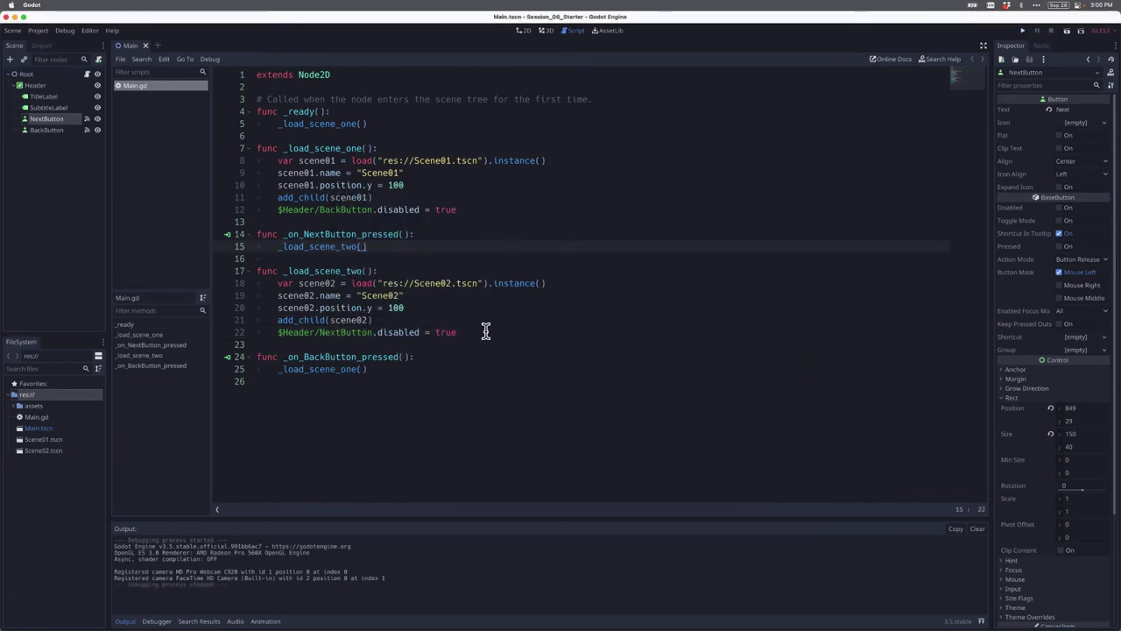
left_click_drag(483, 330, 257, 270)
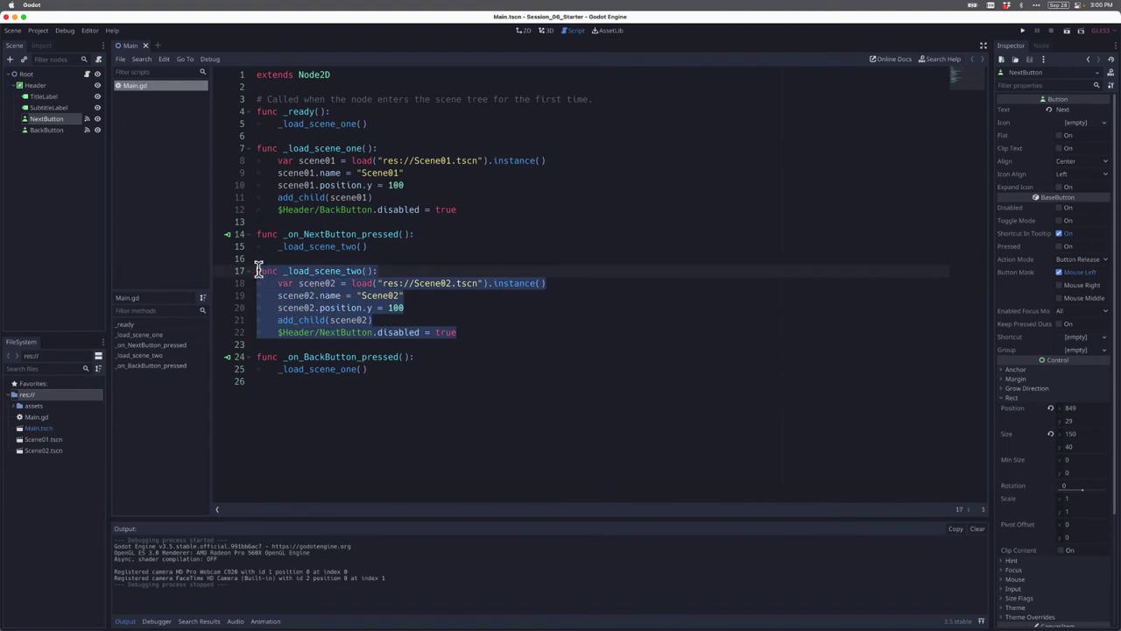
left_click(466, 329)
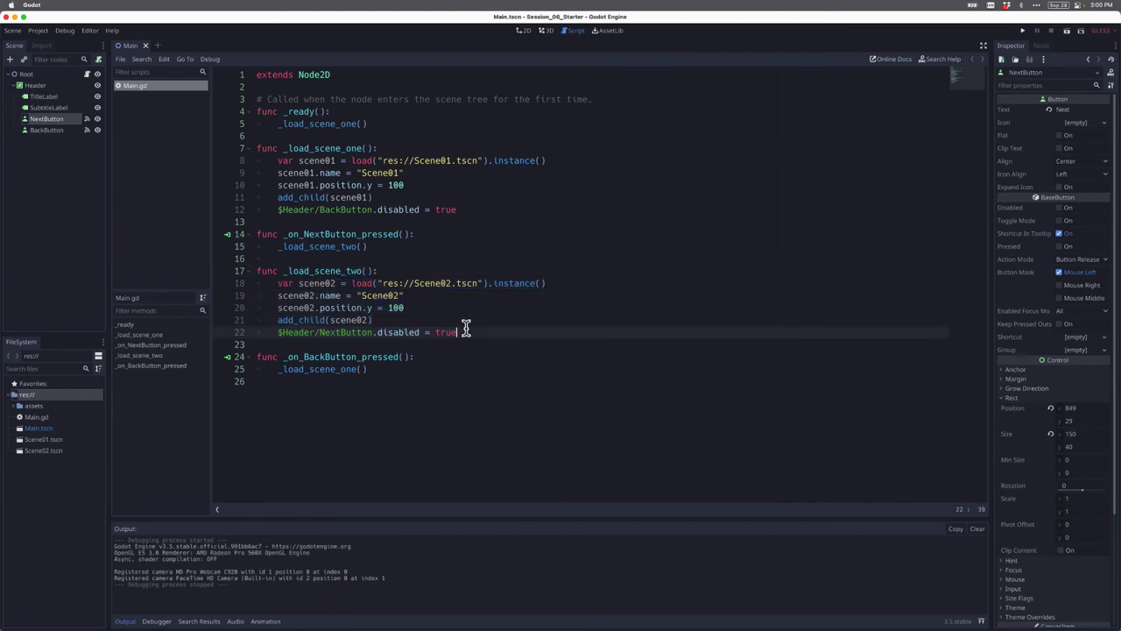
Add $Header/BackButton.disabled = false as line 23 and save the script.
left_click(48, 130)
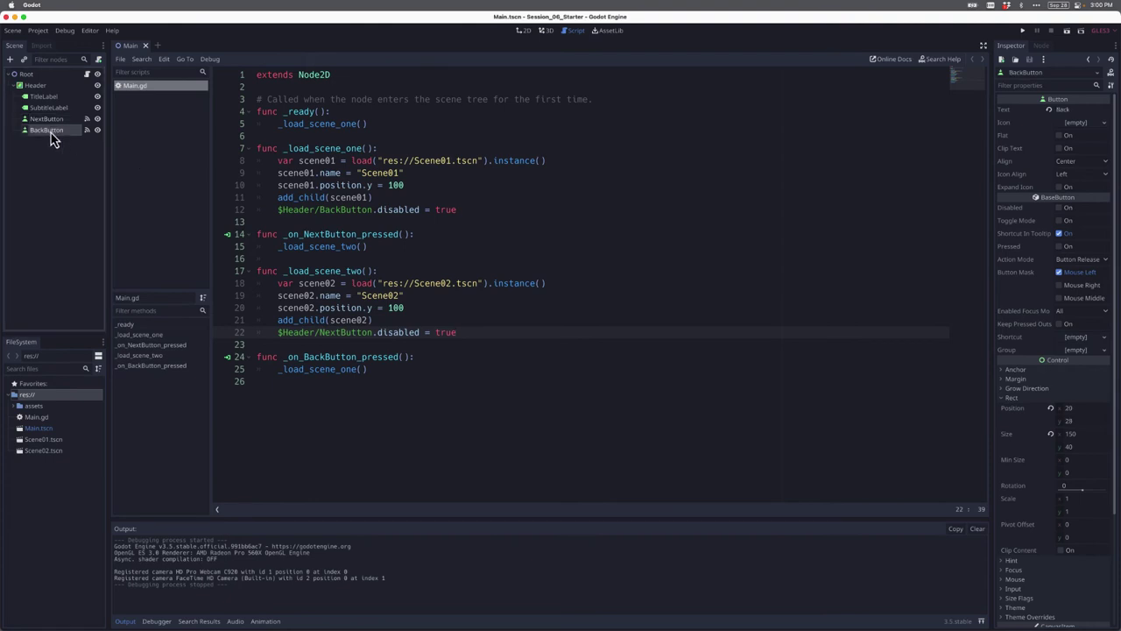
left_click_drag(51, 140, 291, 345)
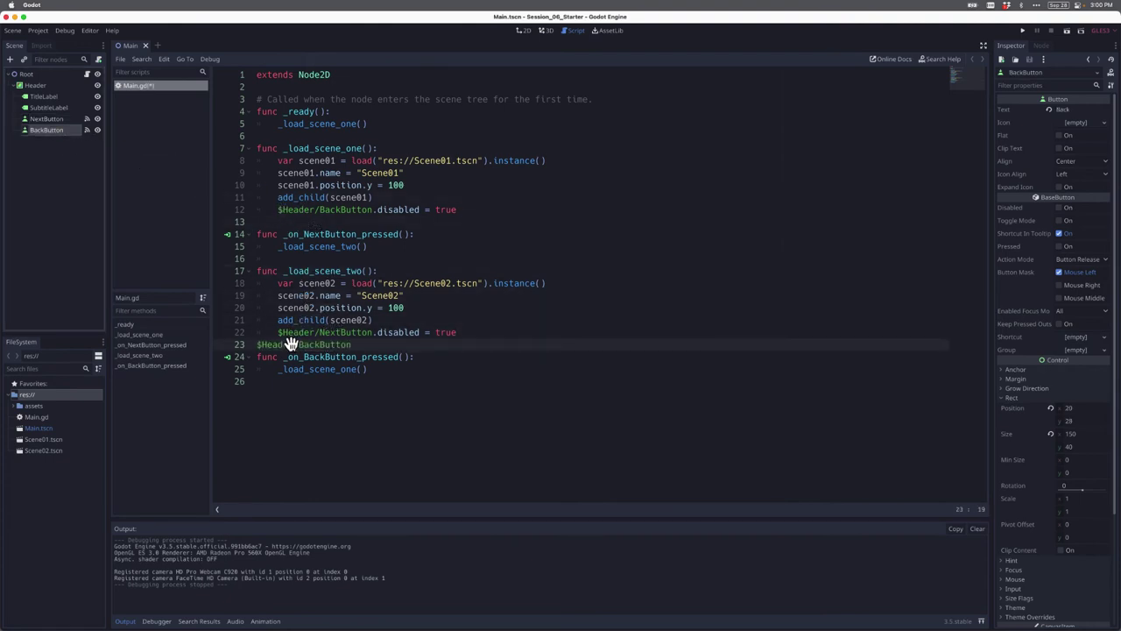
left_click(258, 345)
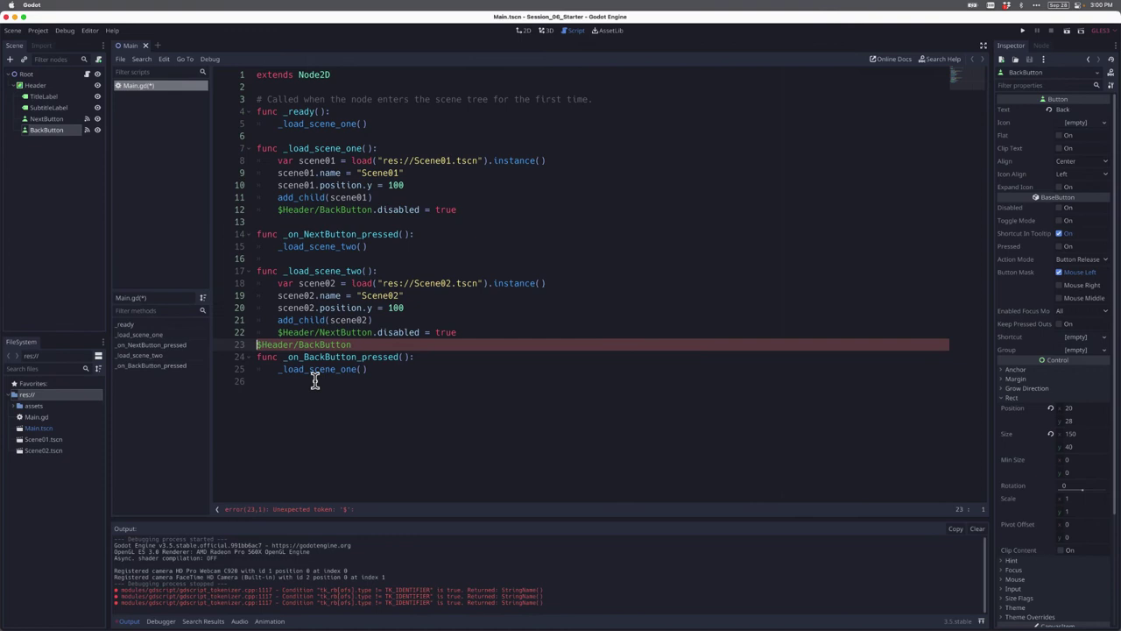
key("Tab")
key("Return")
key("Up")
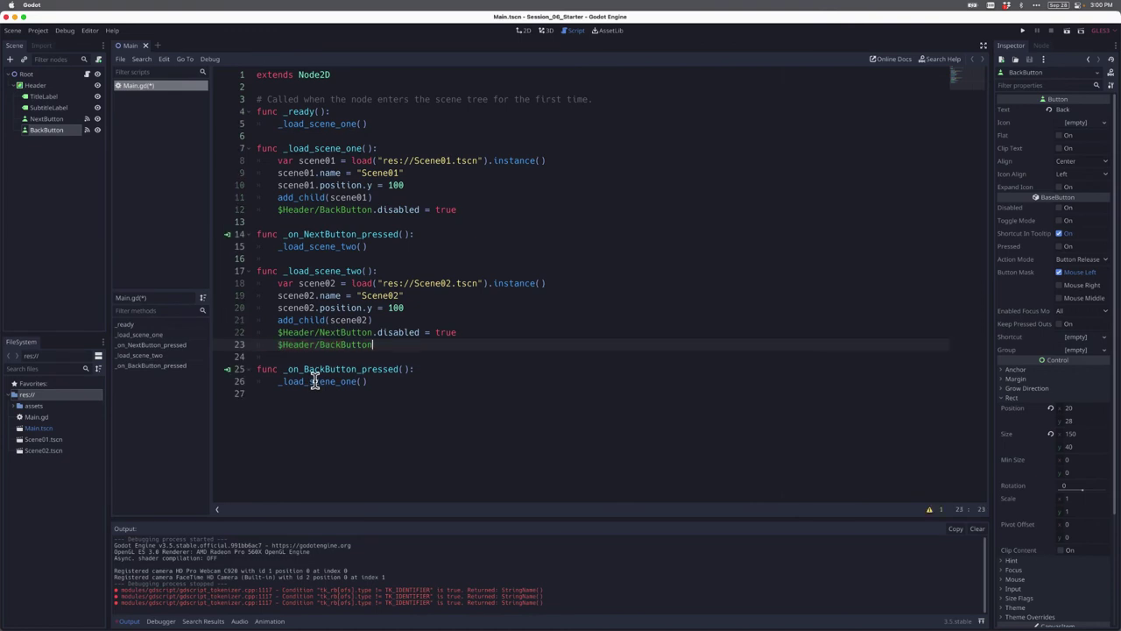
type(".dis")
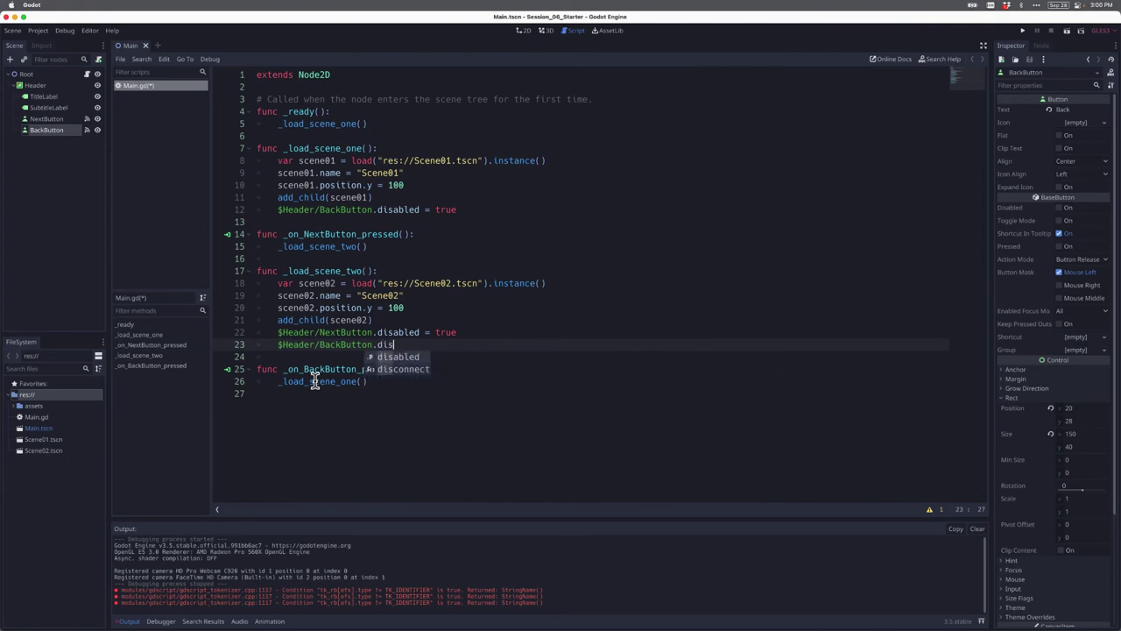
type("abled = ")
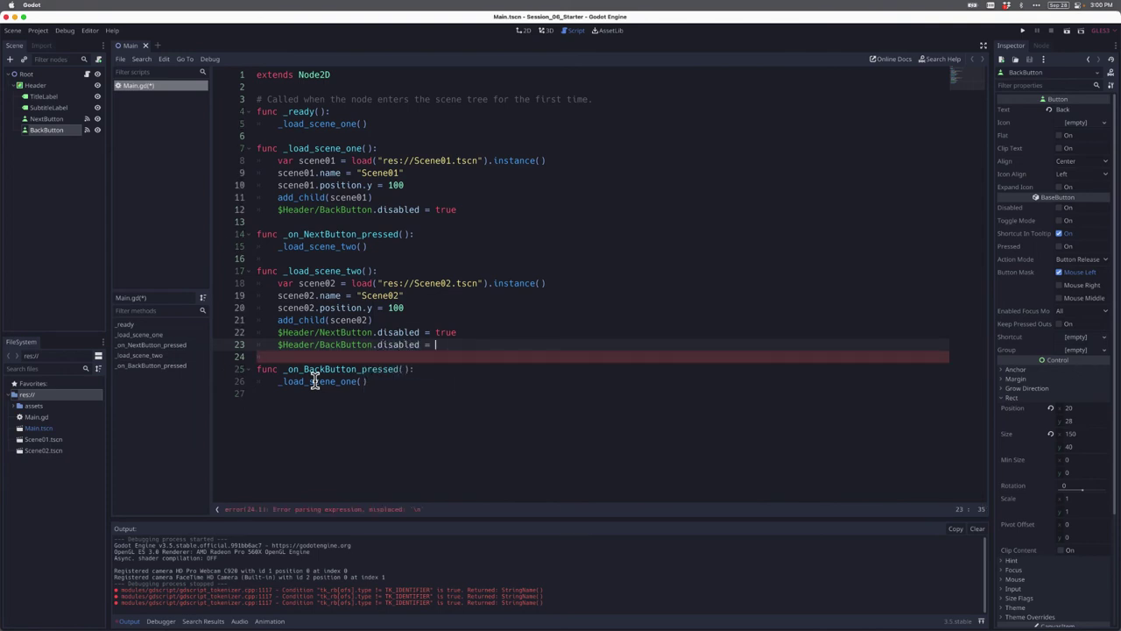
type("false")
key("ctrl+s")
Compare the BackButton re-enable line with the disable line in _load_scene_one.
triple_click(377, 346)
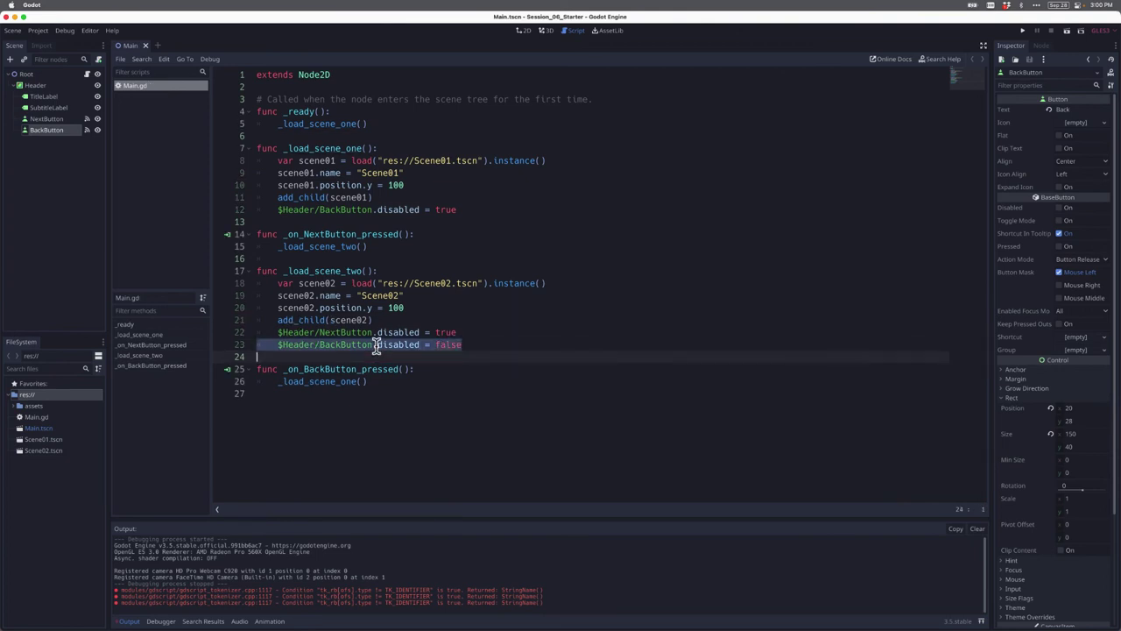
triple_click(381, 210)
left_click(466, 234)
left_click(477, 344)
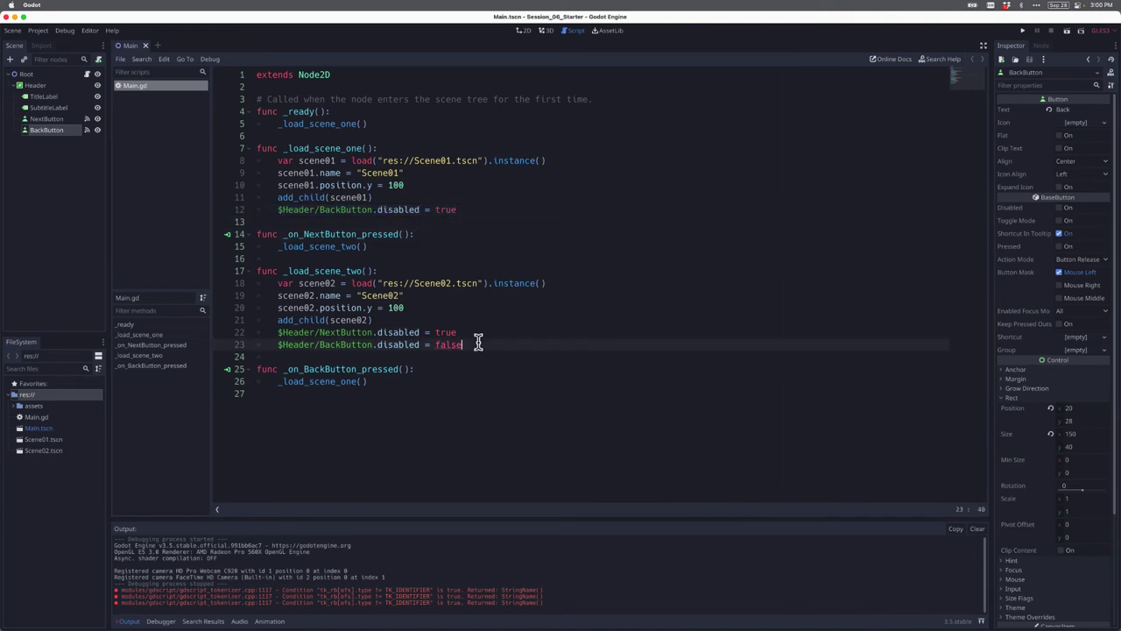
left_click(1023, 30)
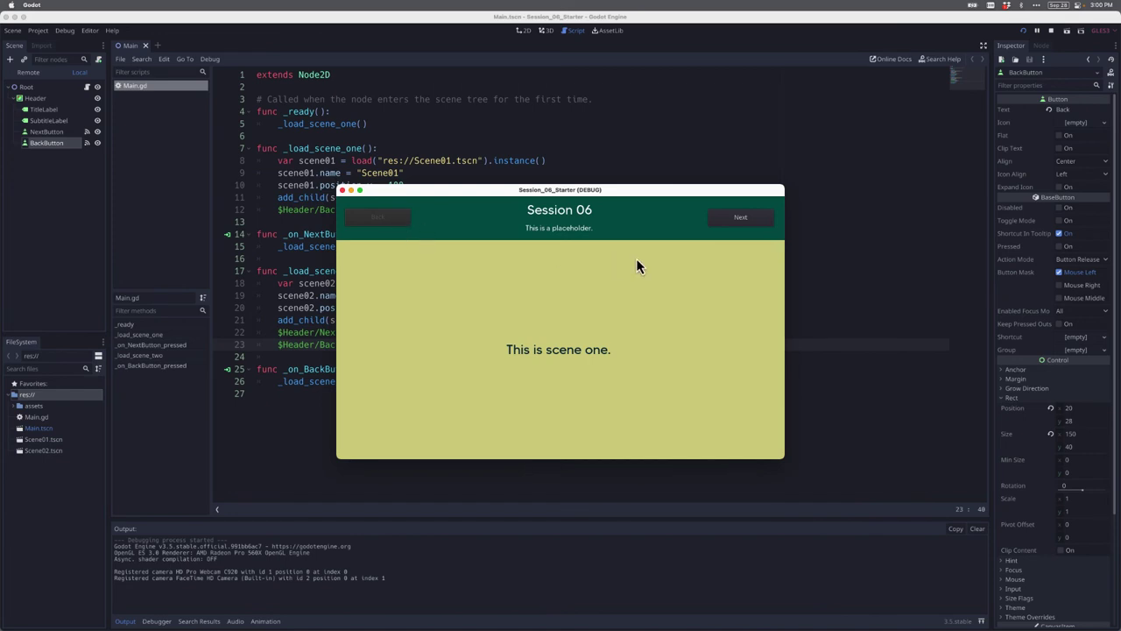
left_click(739, 226)
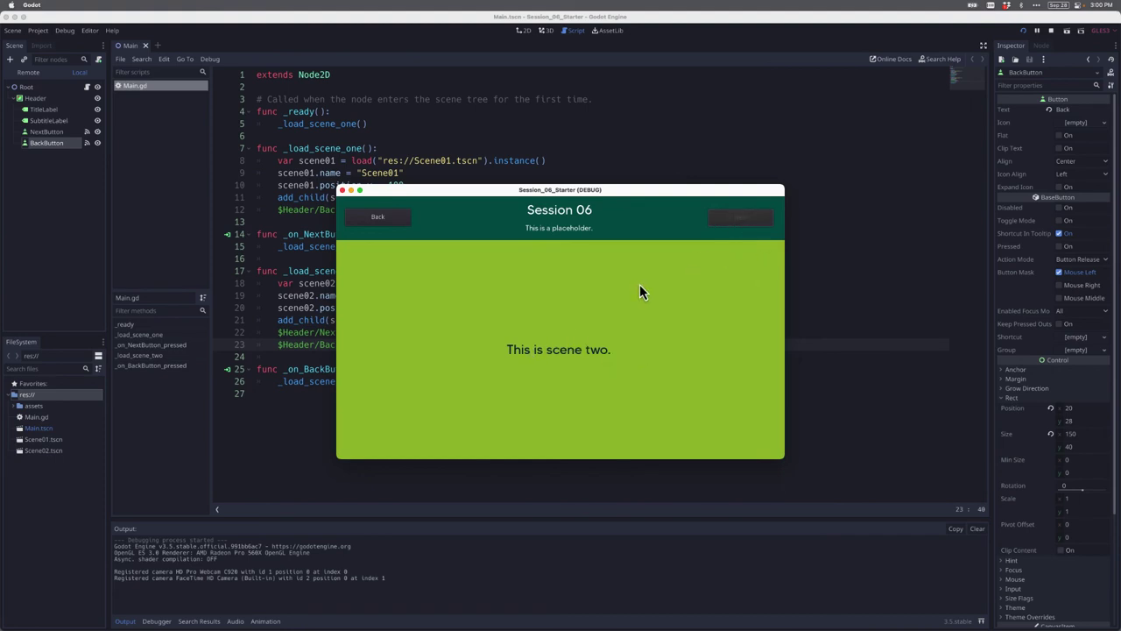
left_click(375, 220)
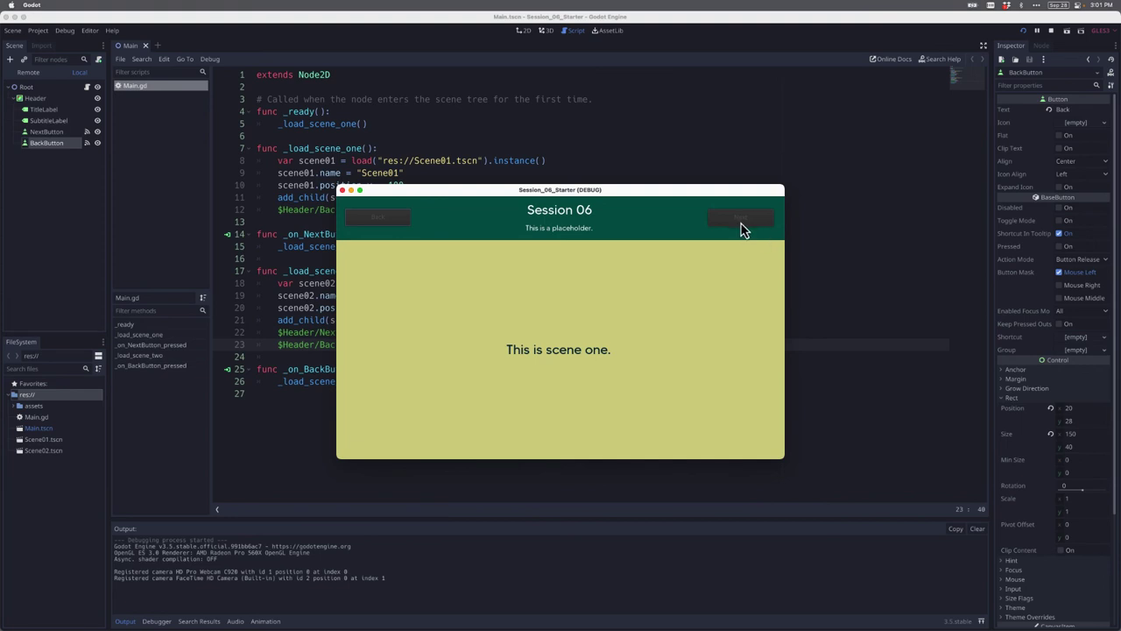
Close the running game and place the cursor at the end of line 12 in _load_scene_one.
left_click(341, 191)
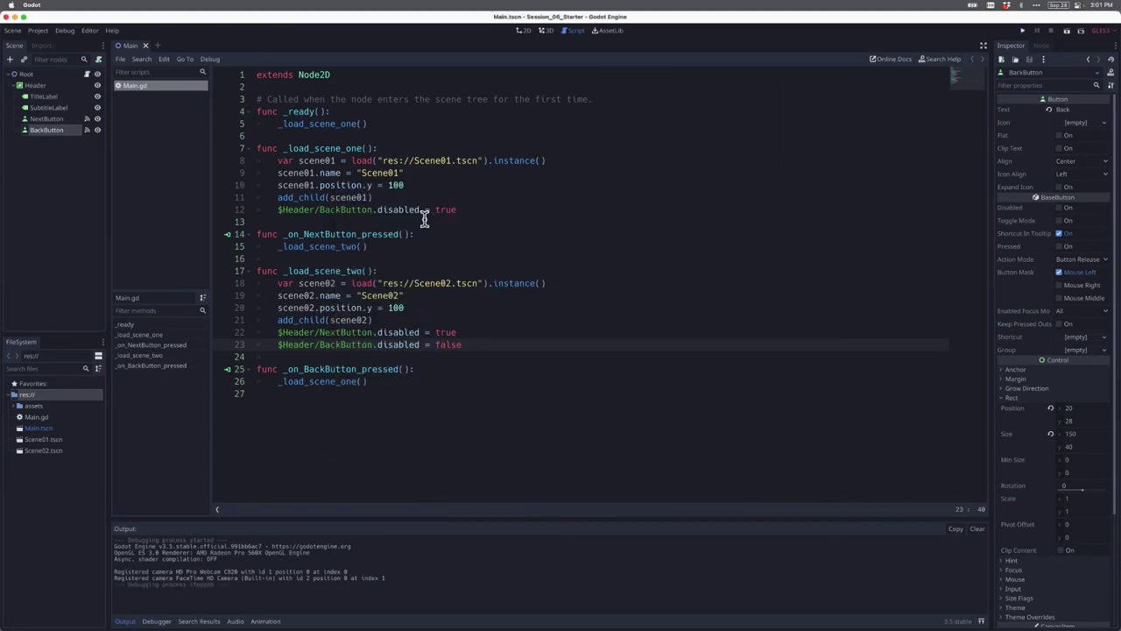
left_click_drag(462, 211, 248, 152)
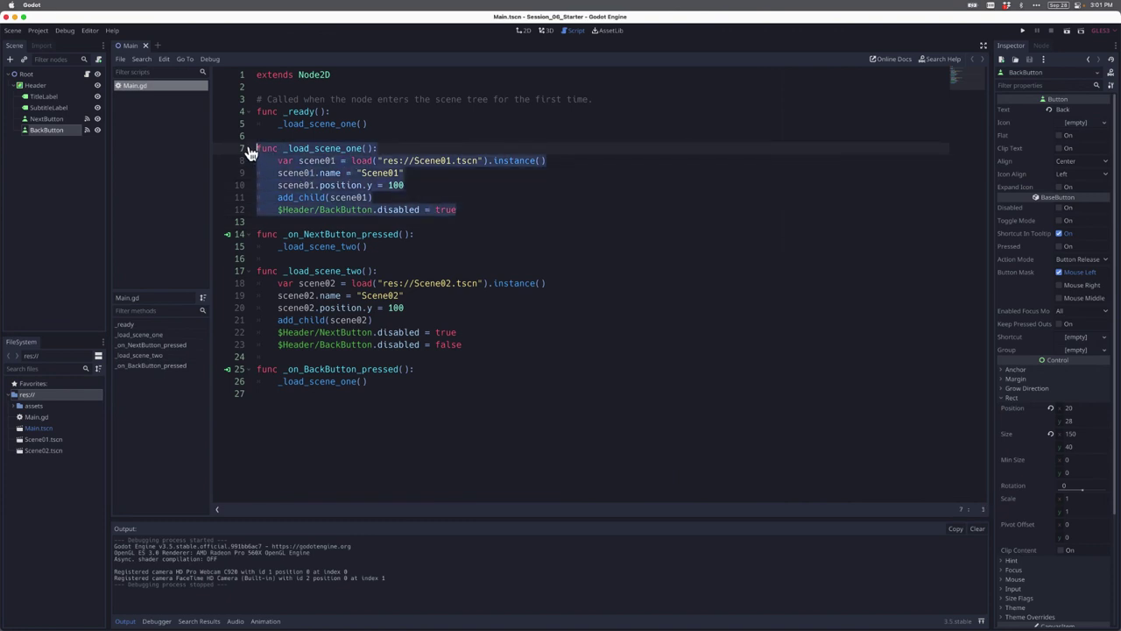
left_click(434, 195)
left_click(458, 209)
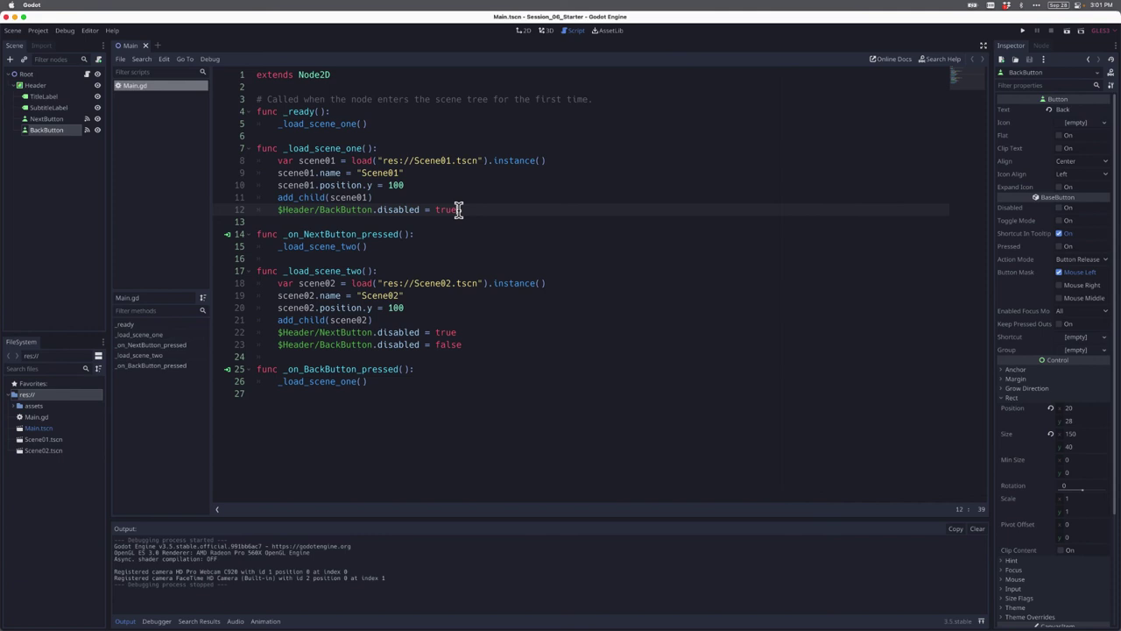
Add an indented $Header/NextButton.disabled = false line to _load_scene_one and save Main.gd.
left_click(49, 120)
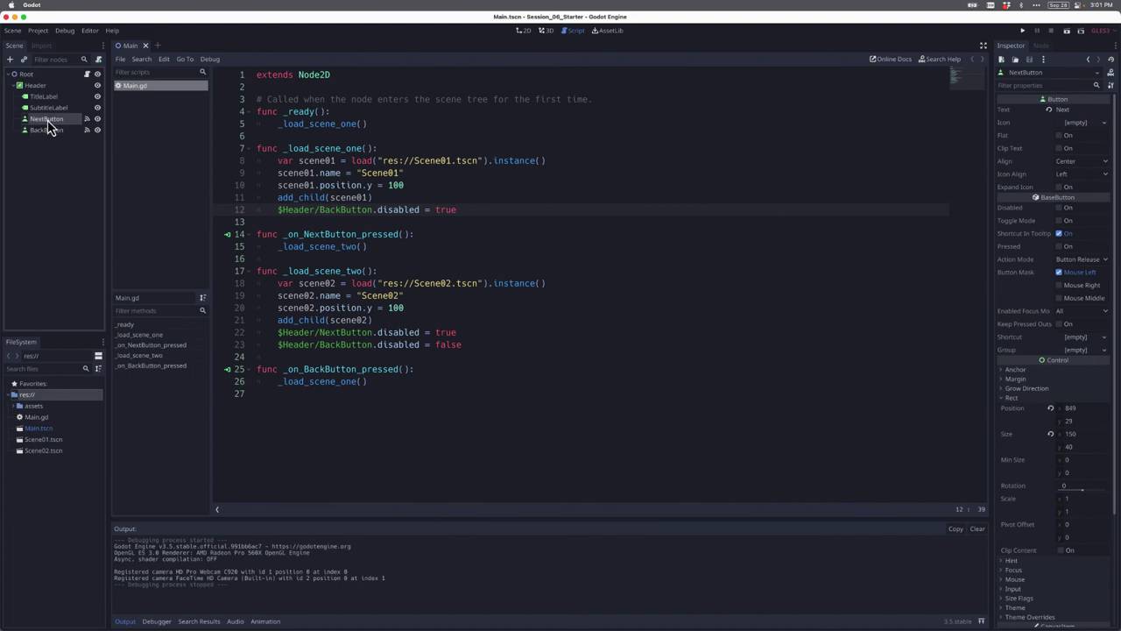
mouse_move(48, 127)
left_mouse_down()
mouse_move(288, 188)
mouse_move(288, 220)
mouse_move(315, 217)
left_mouse_up()
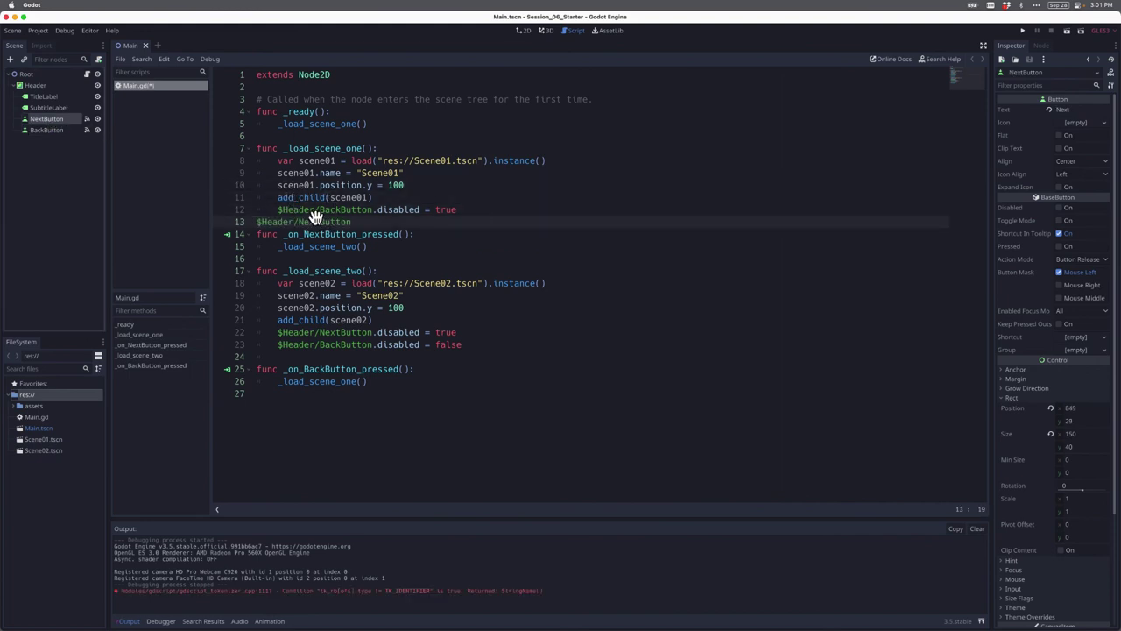
key("Home")
key("Tab")
key("Return")
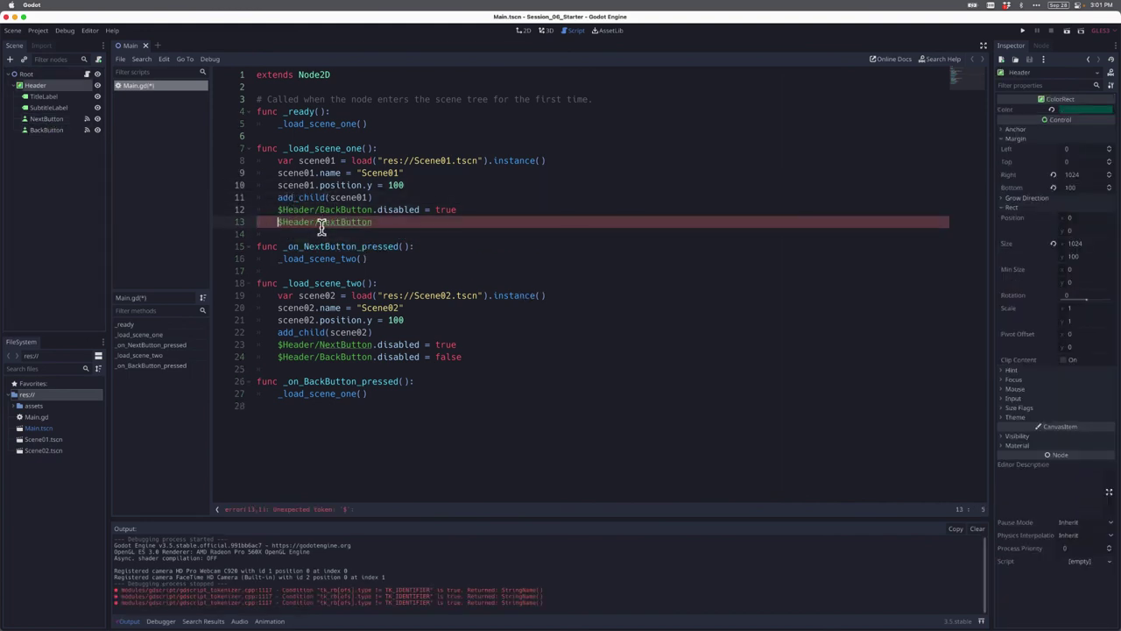
type(".disable")
type("d = f")
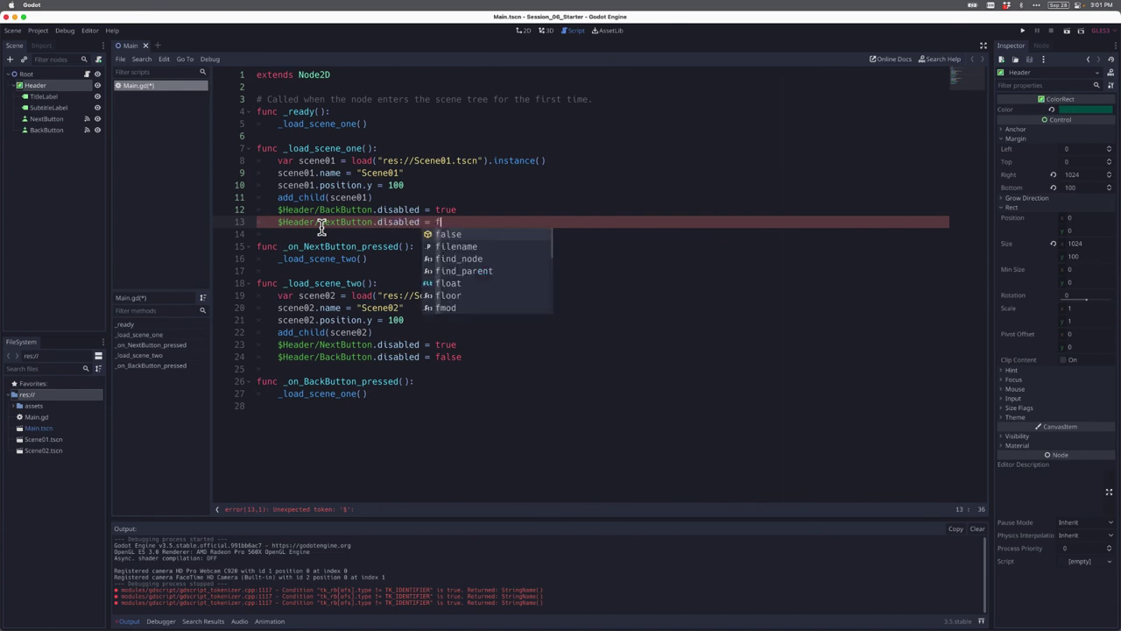
type("alse")
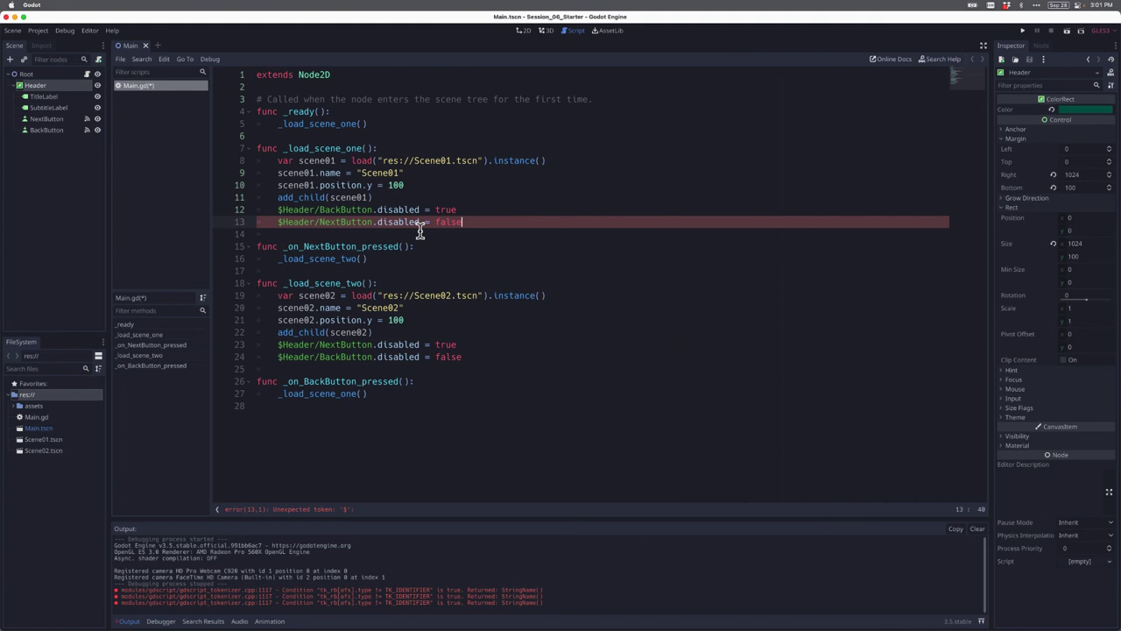
key("super+s")
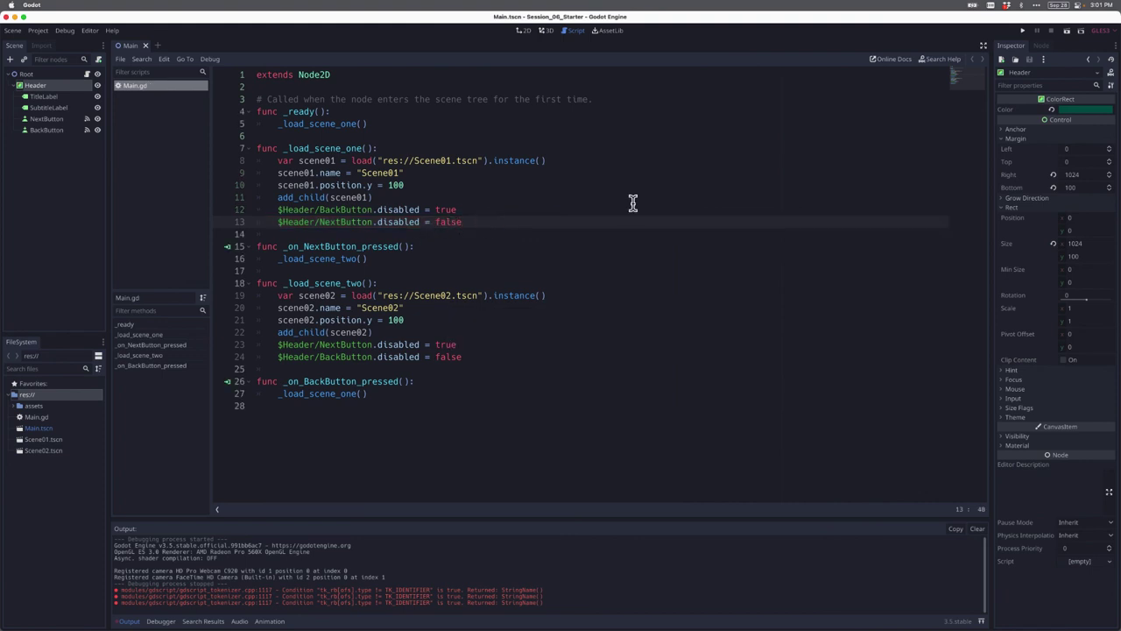
Run the game and switch between scene one and scene two twice with Next and Back.
left_click(1023, 35)
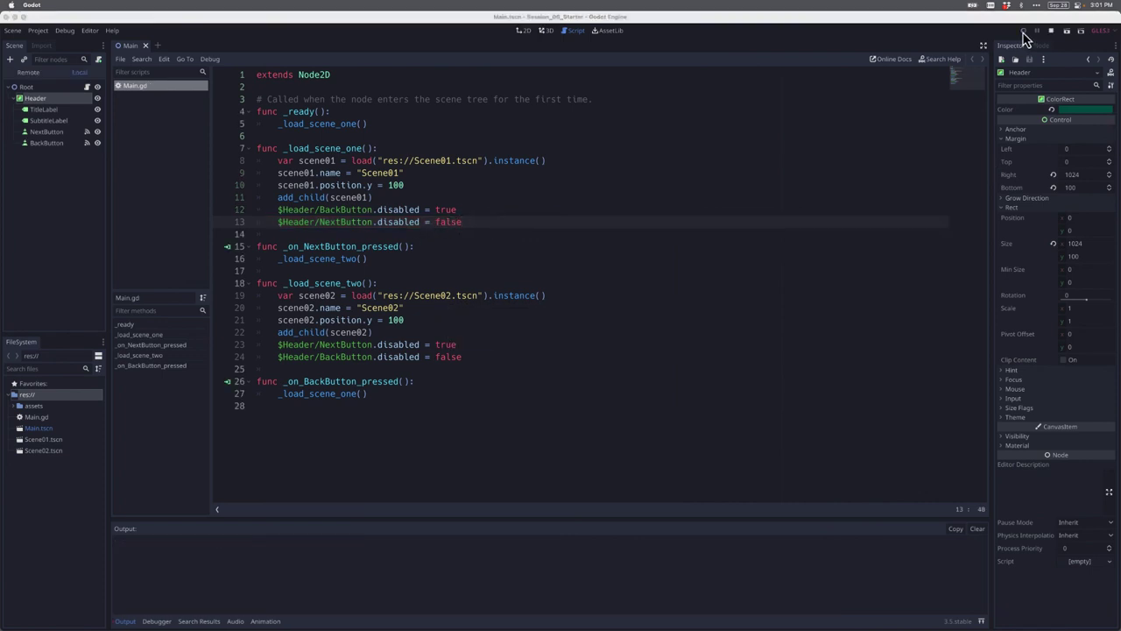
left_click_drag(587, 194, 566, 151)
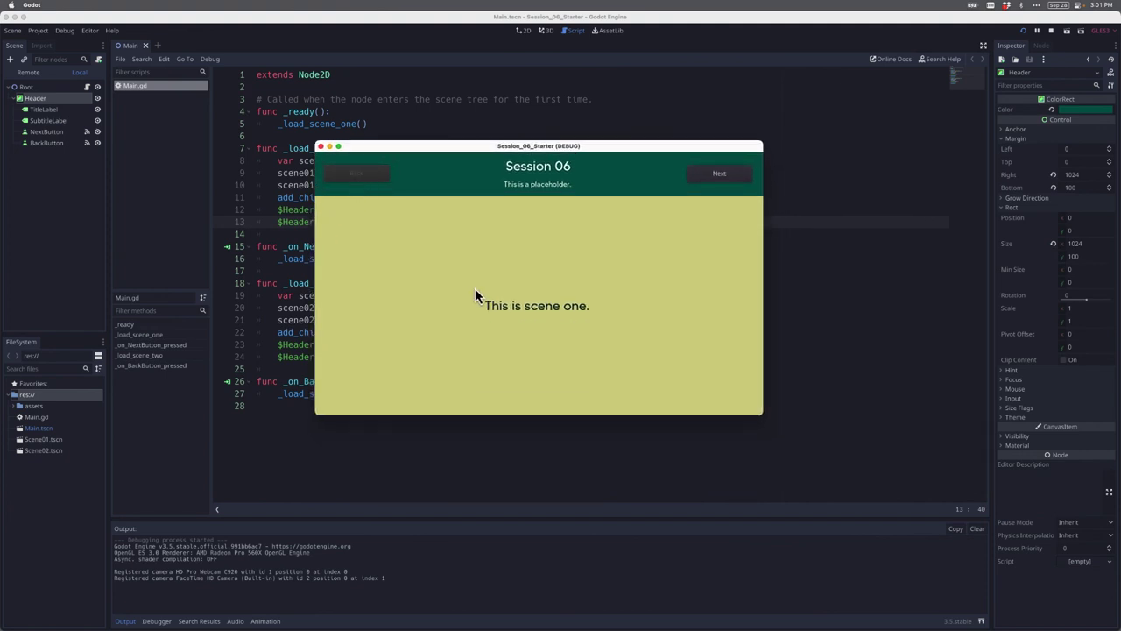
left_click(724, 178)
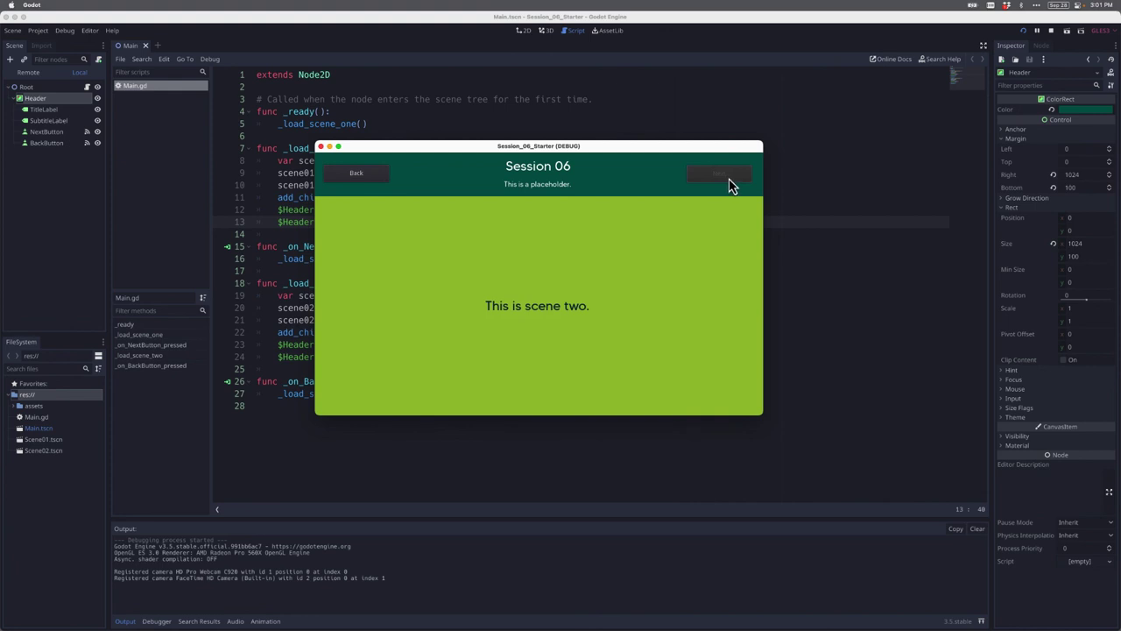
left_click(357, 180)
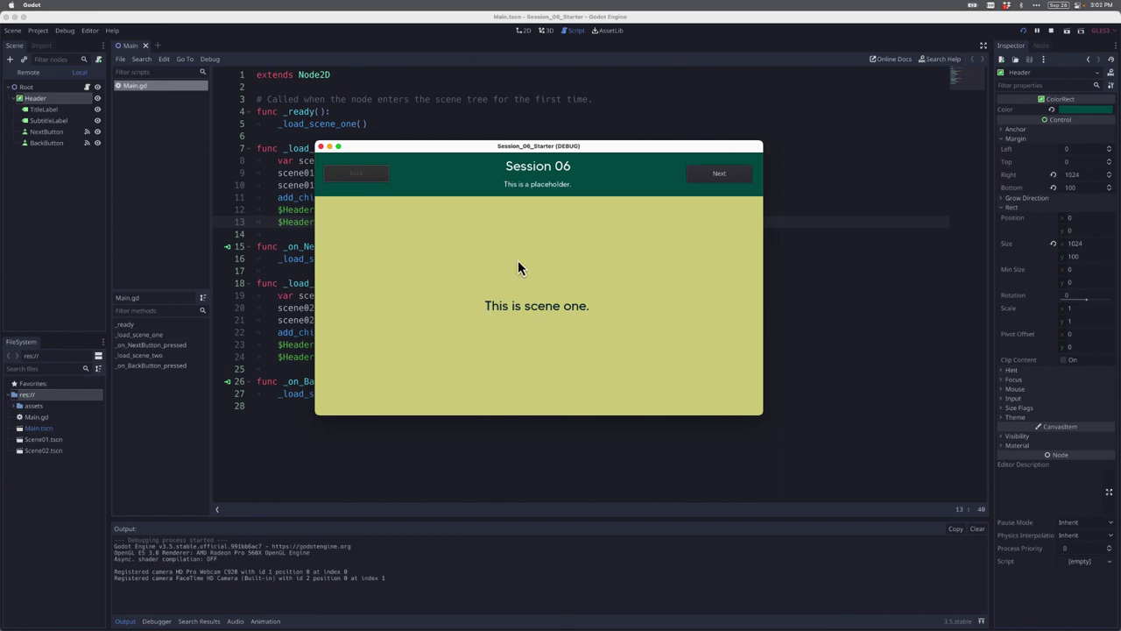
left_click(727, 177)
left_click(357, 178)
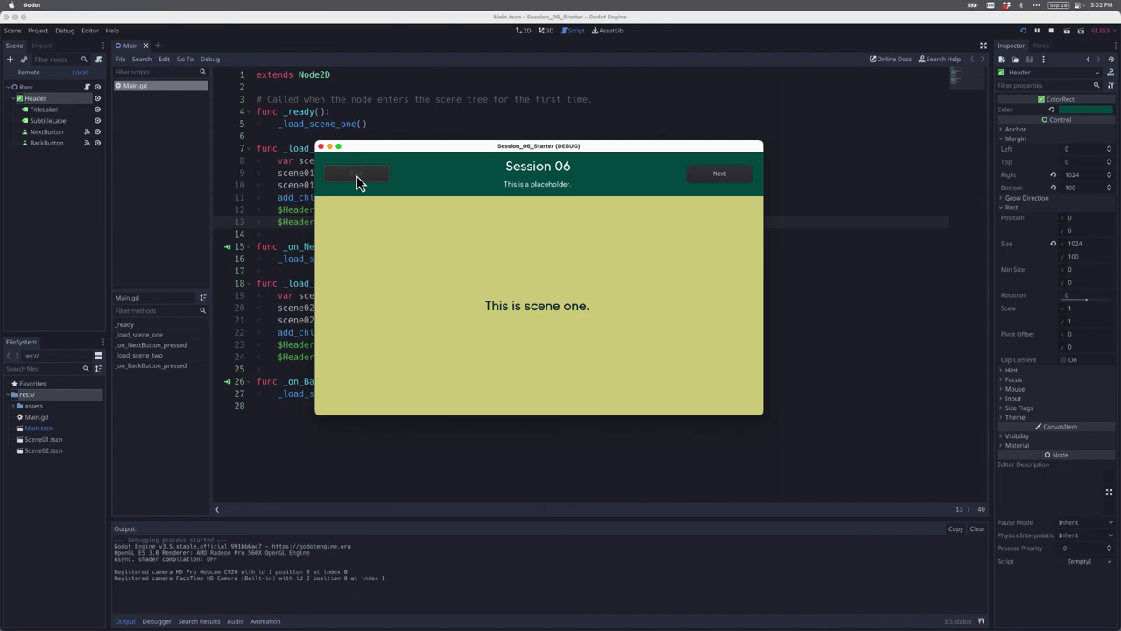
Close the debug game window with its red close button.
left_click(320, 147)
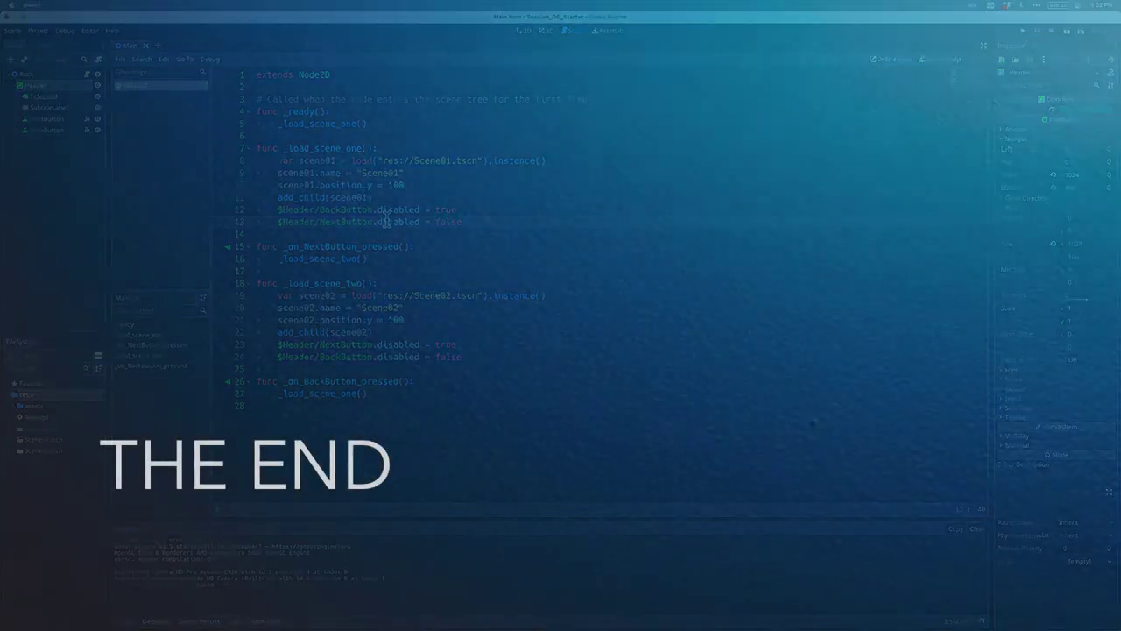